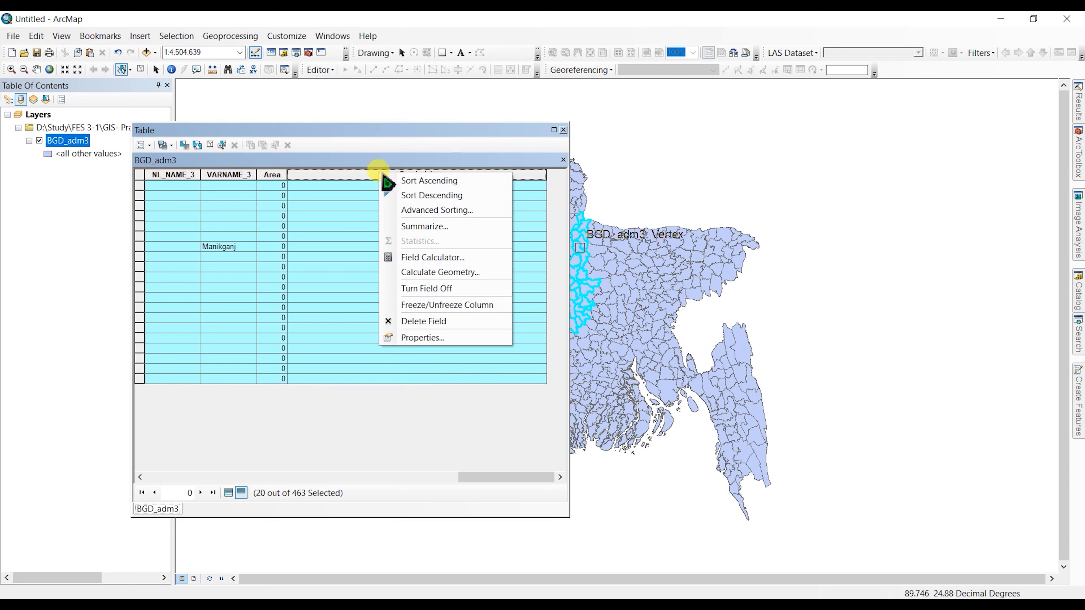
- Calculate the flood_risk field for the selected records with the Python expression !flood_risk!.replace("", "High risk area")
left_click(423, 262)
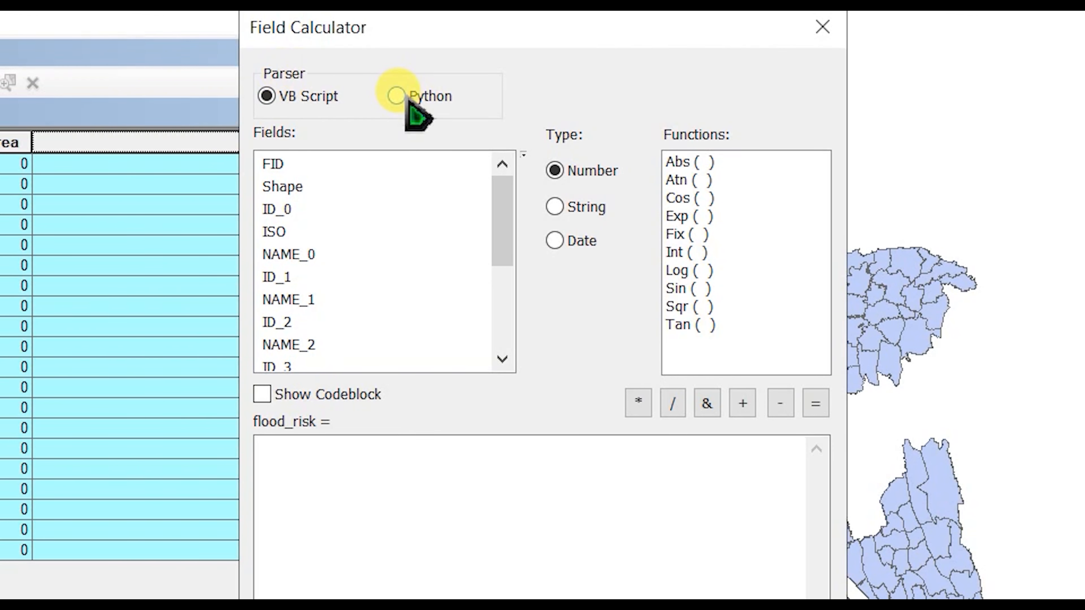
left_click(397, 96)
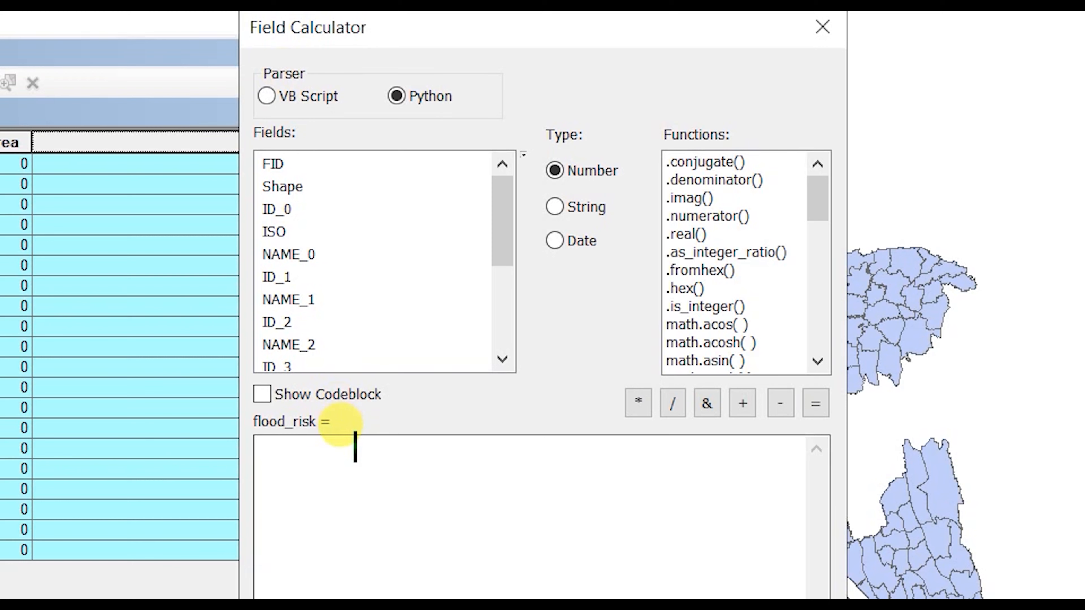
scroll(395, 315, "down", 3)
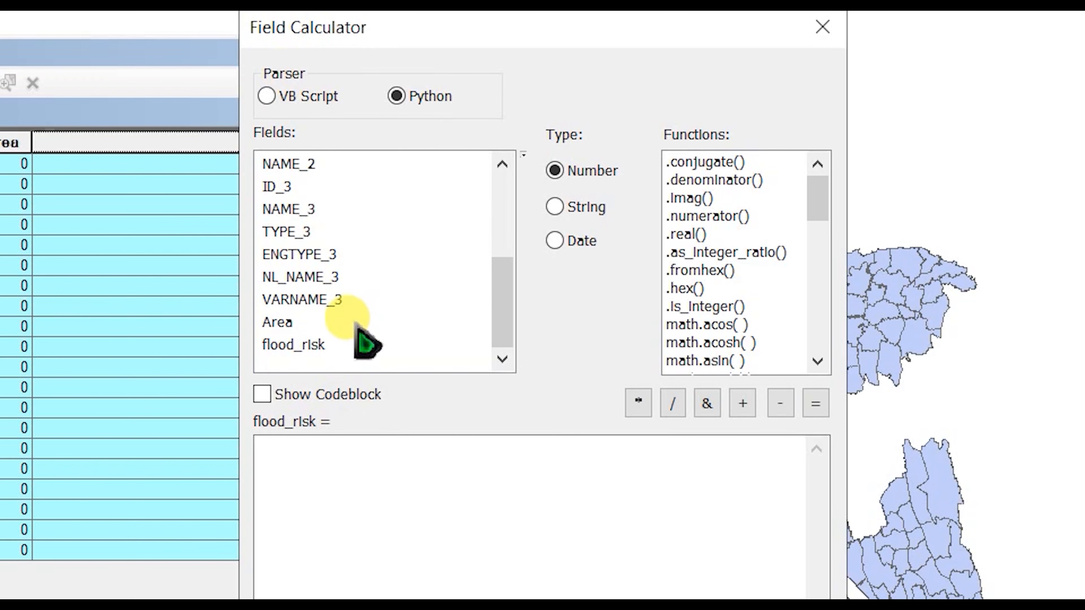
double_click(294, 346)
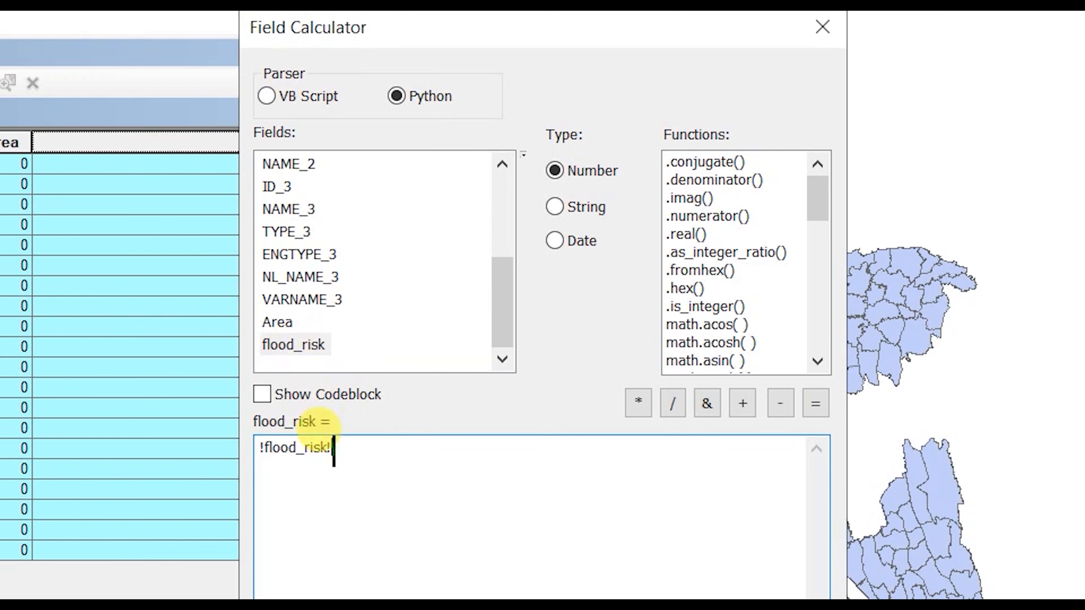
type(".")
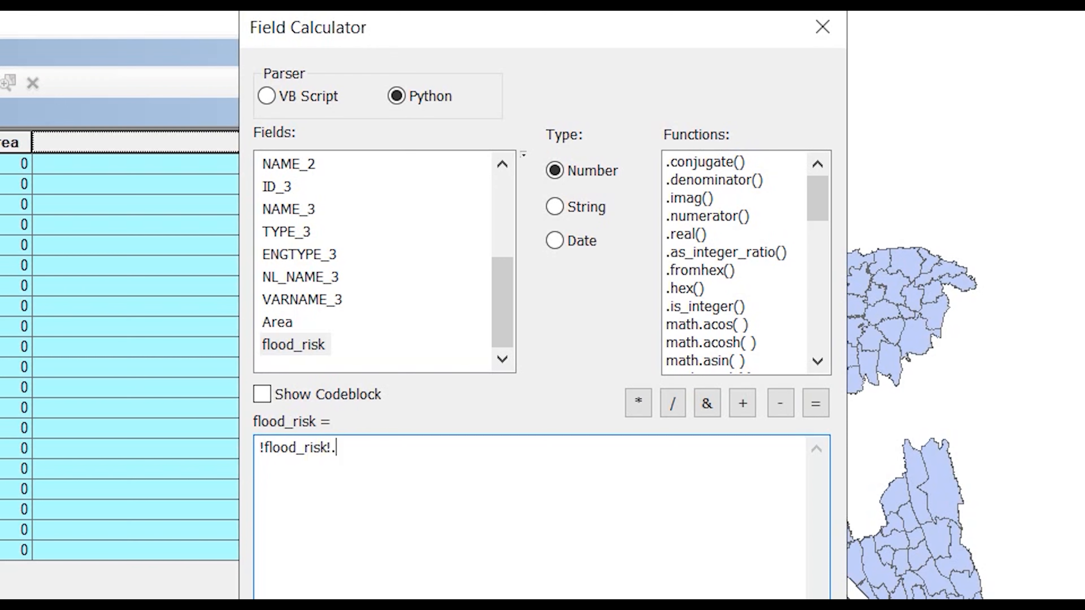
type("replace()")
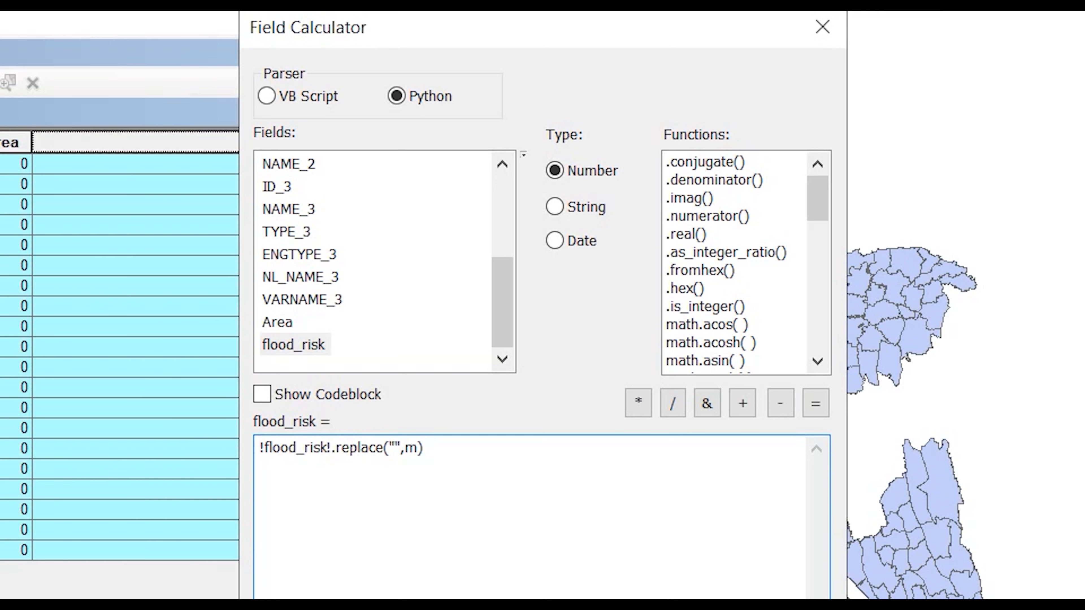
type("\"\",")
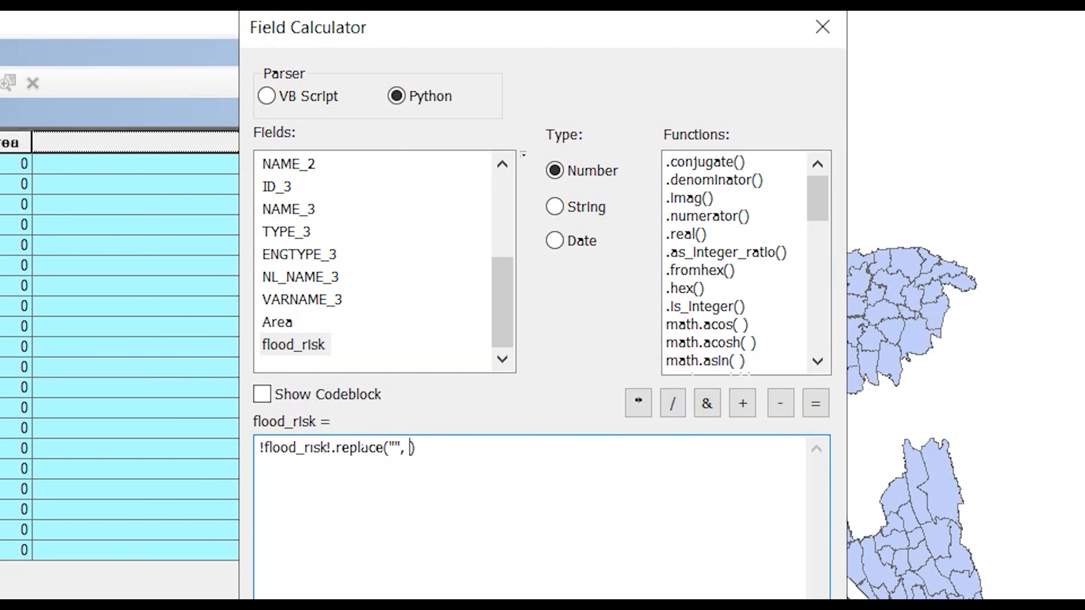
left_click_drag(436, 56, 853, 51)
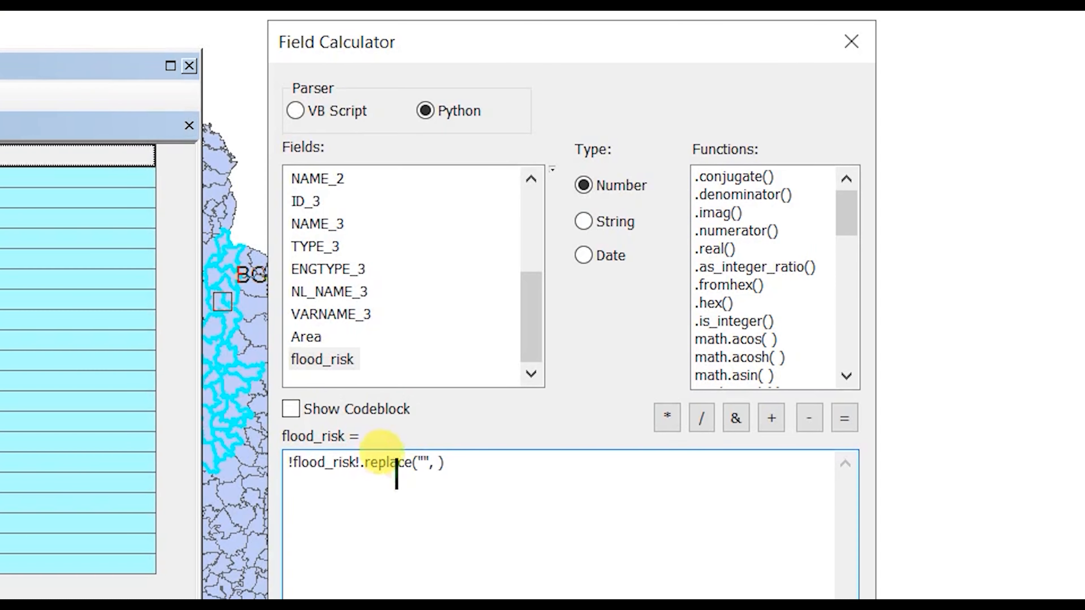
left_click(680, 328)
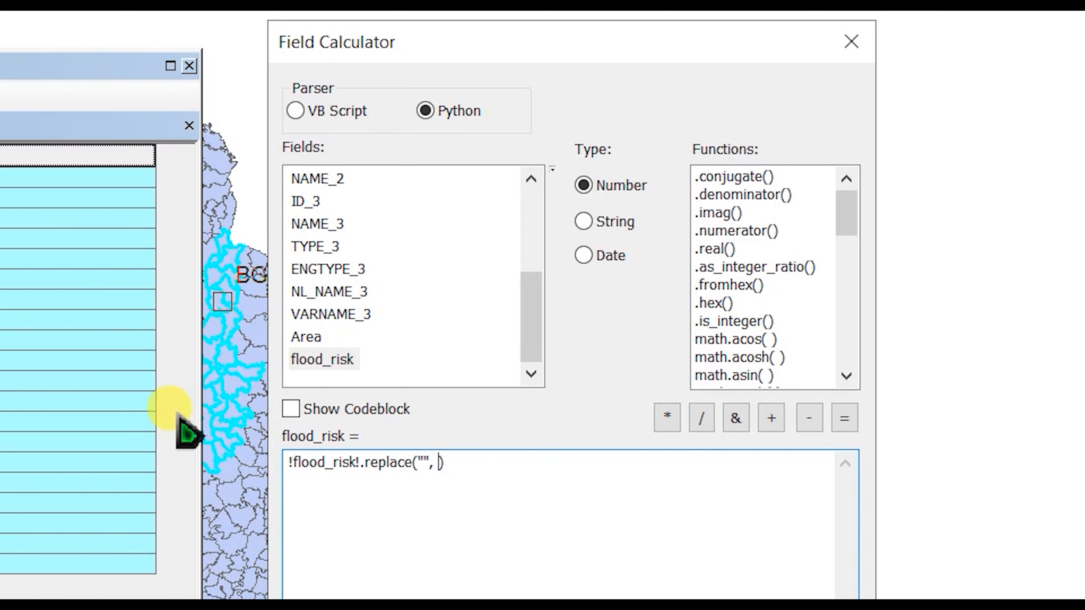
type("\"\"")
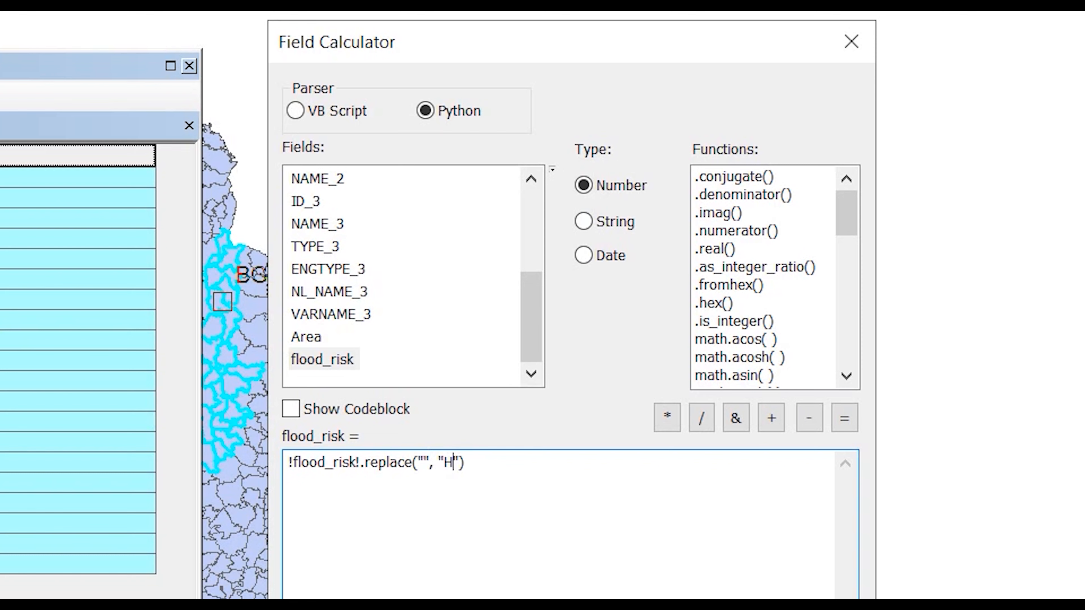
type("High risk area")
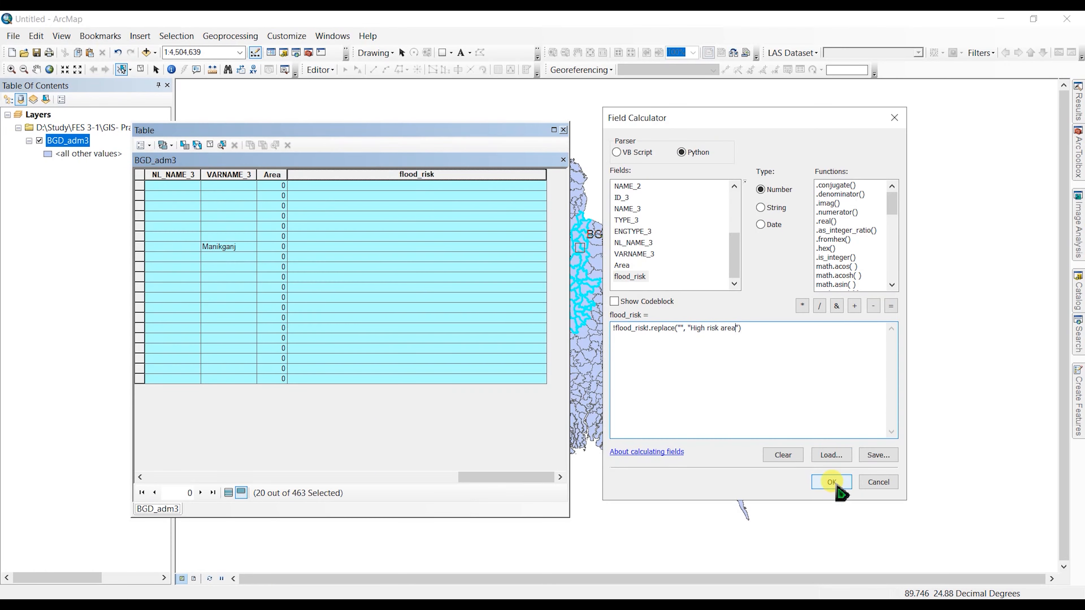
left_click(832, 482)
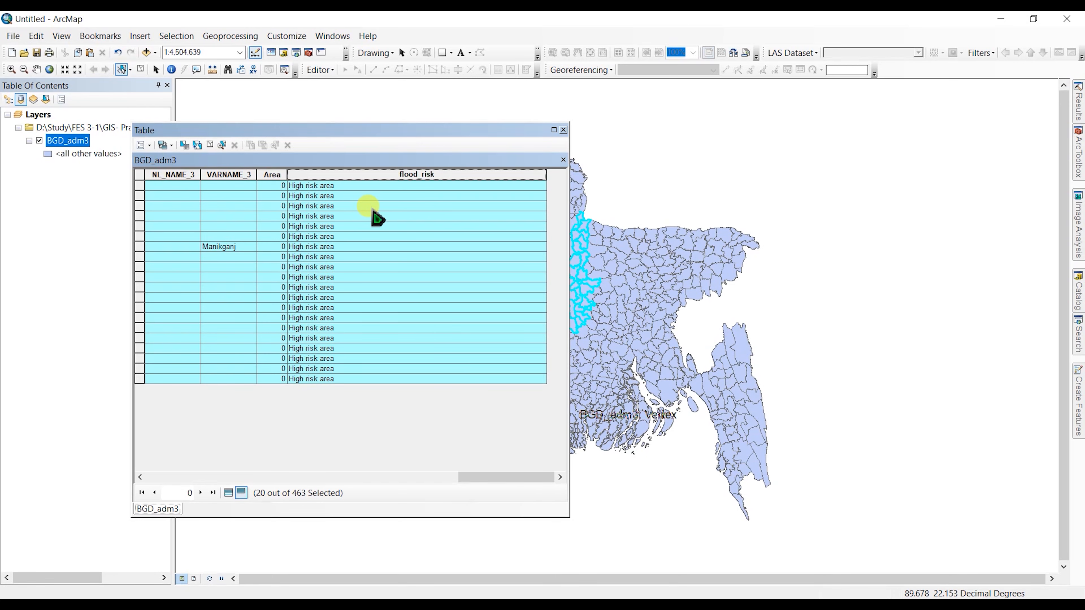
- Review the identifying attributes and flood_risk entries of the selected records, and close the attribute table
left_click_drag(464, 477, 151, 477)
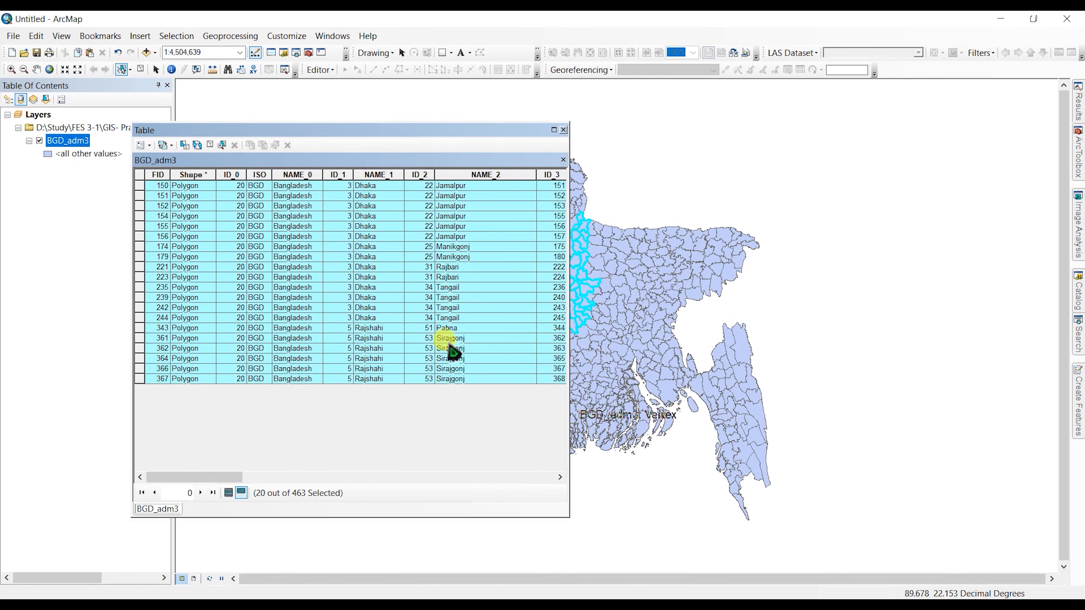
left_click_drag(190, 468, 516, 481)
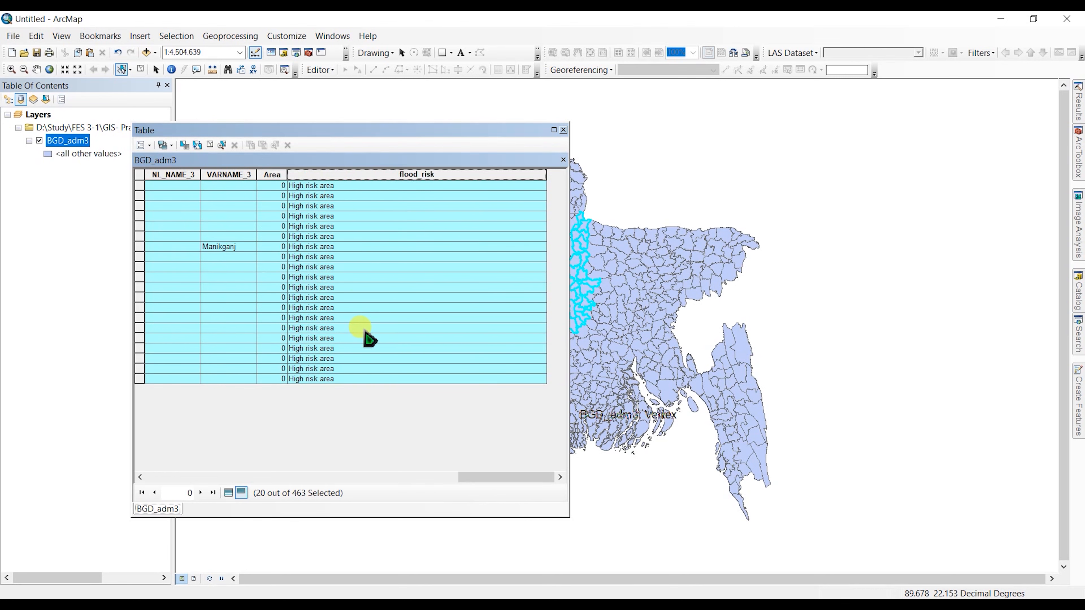
left_click(563, 130)
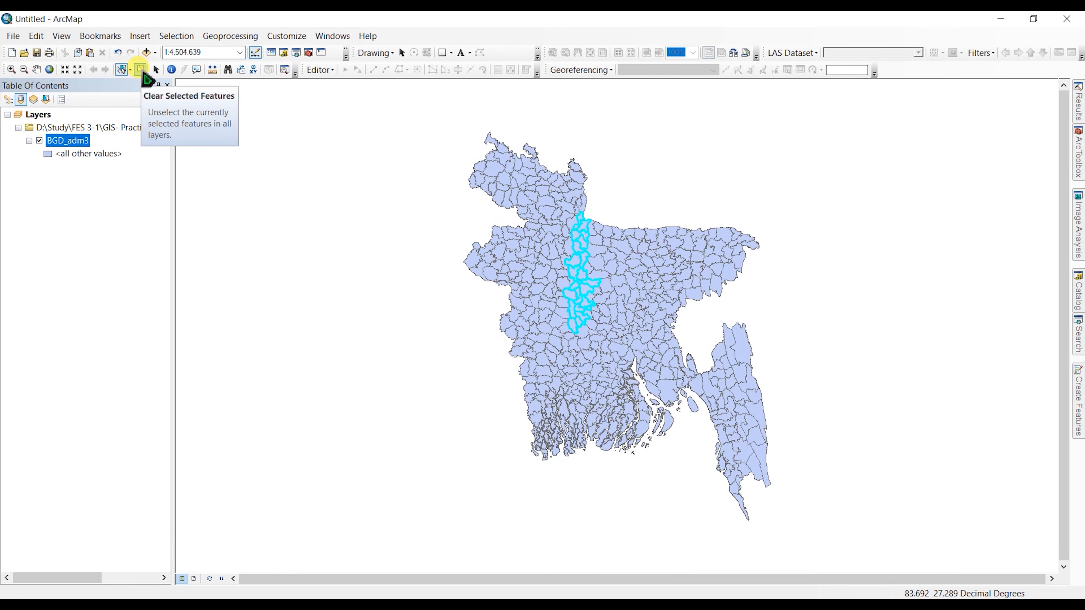
- Clear the current selection and select the BGD_adm3 polygons along the northern border by drawing an eastward line across them
left_click(141, 69)
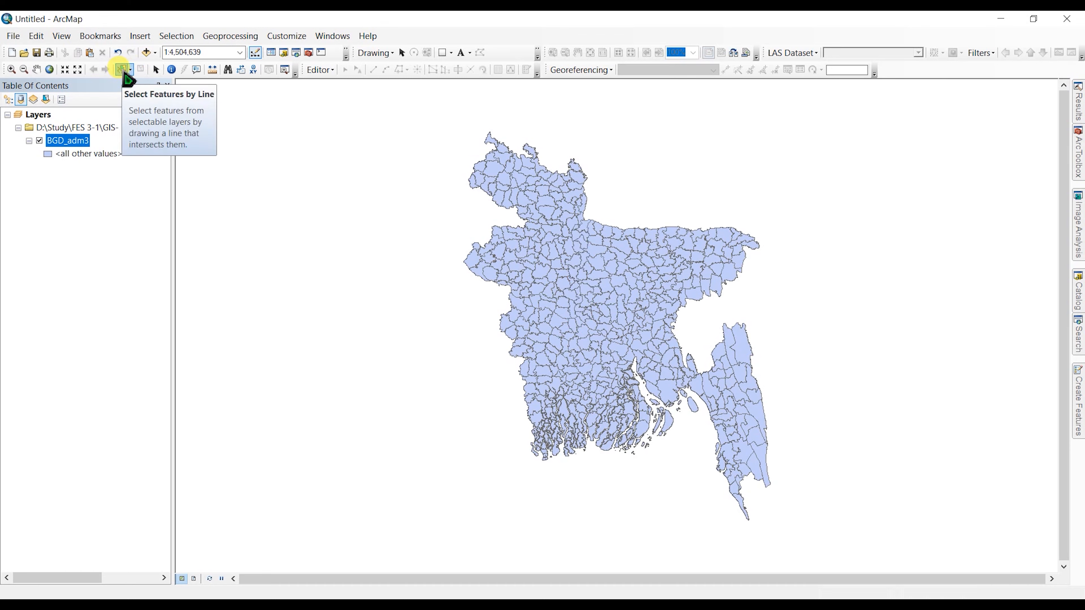
left_click(620, 241)
left_click(629, 241)
left_click(641, 241)
left_click(648, 240)
left_click(659, 238)
left_click(667, 240)
left_click(677, 240)
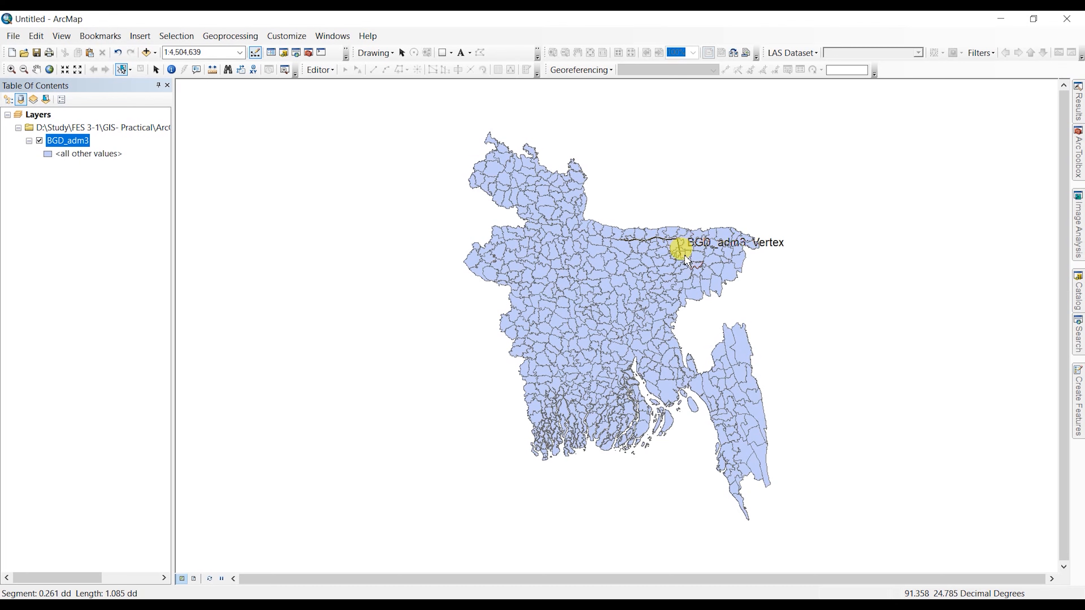
left_click(690, 258)
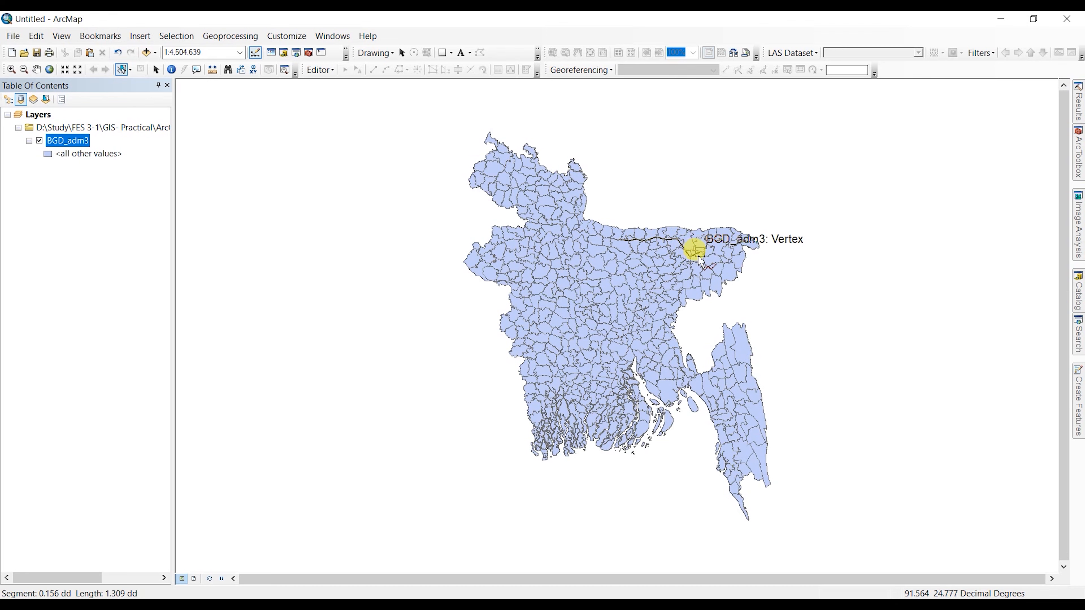
double_click(701, 259)
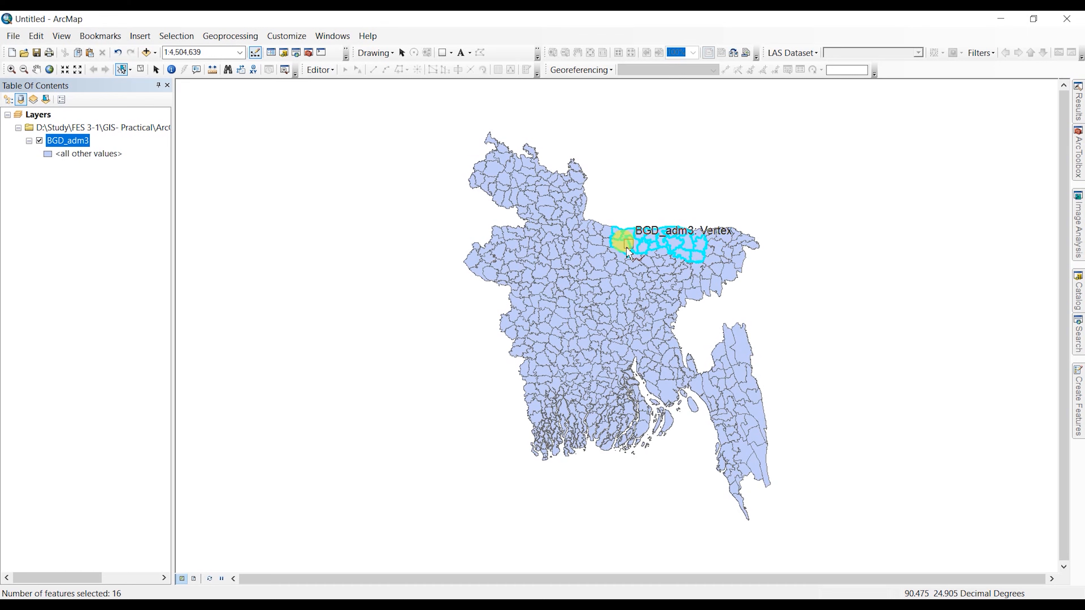
- Open the BGD_adm3 attribute table and start the Field Calculator on the flood_risk field
right_click(58, 141)
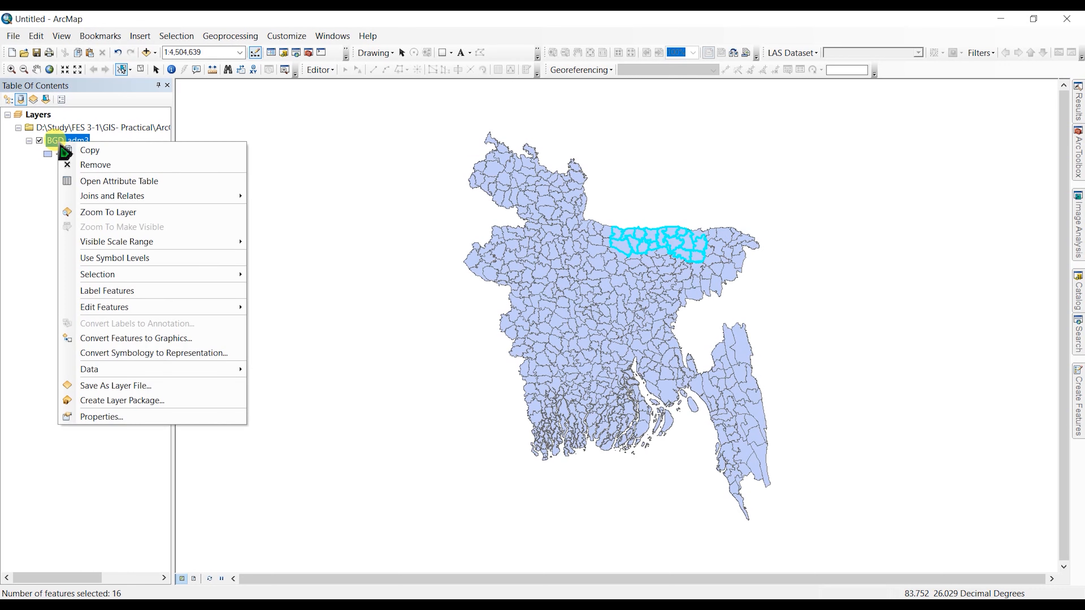
left_click(99, 182)
left_click_drag(193, 478, 517, 493)
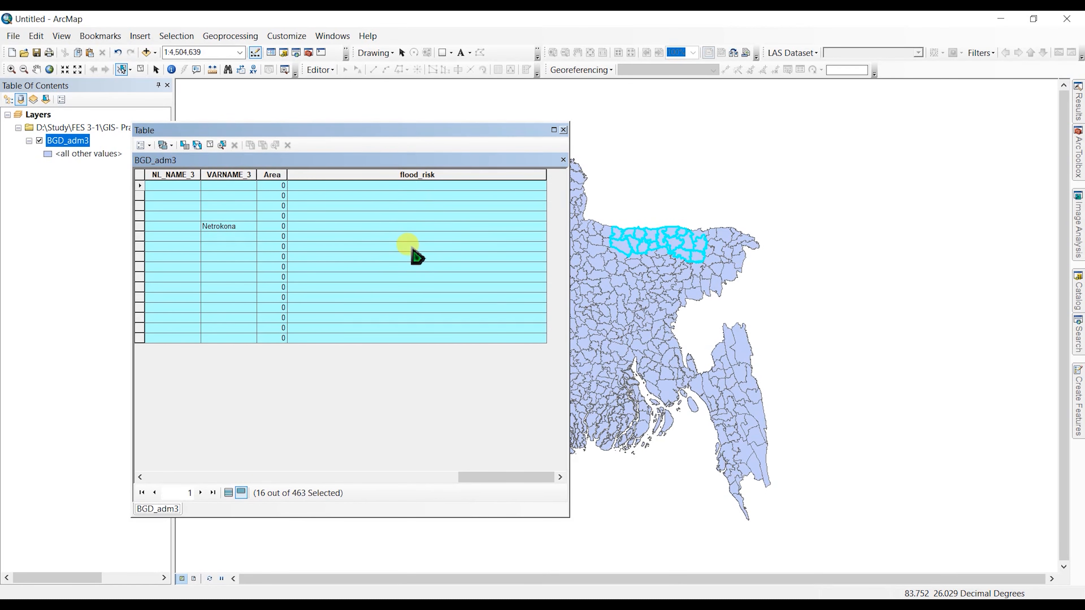
right_click(364, 174)
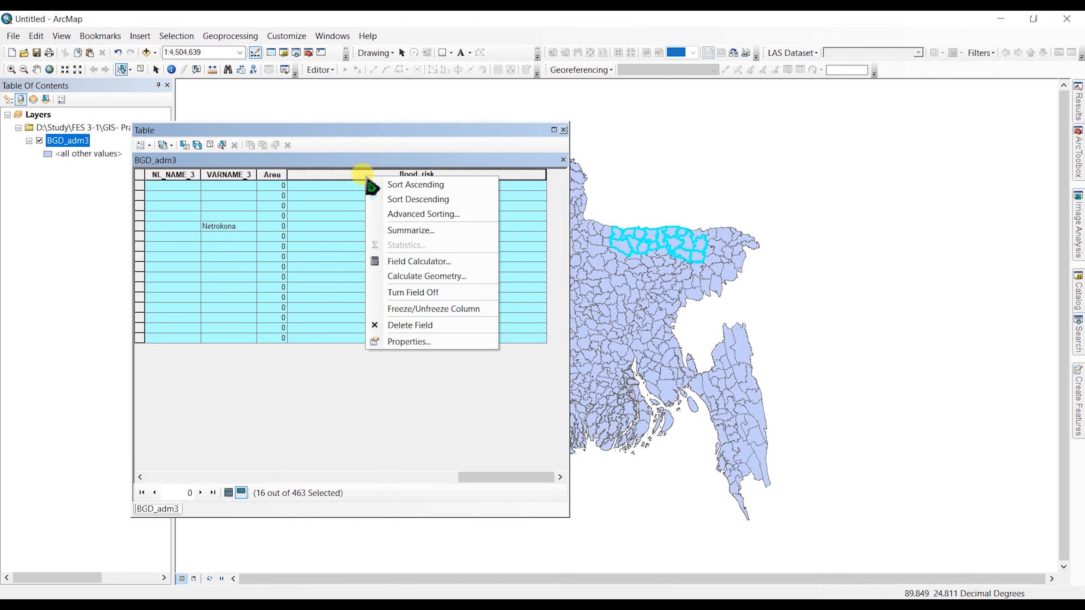
left_click(406, 261)
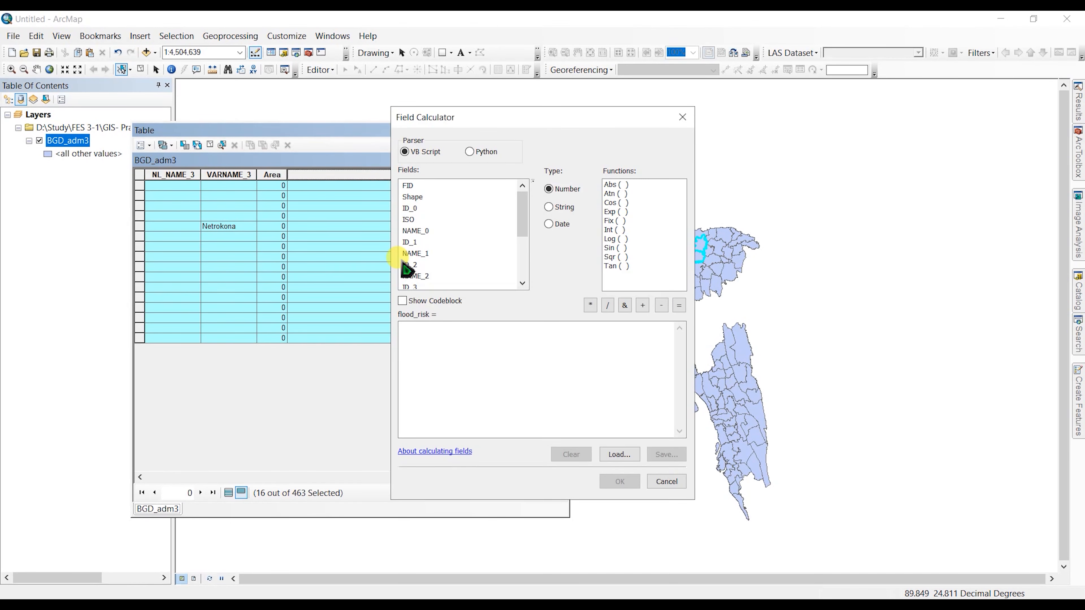
scroll(406, 267, "down", 3)
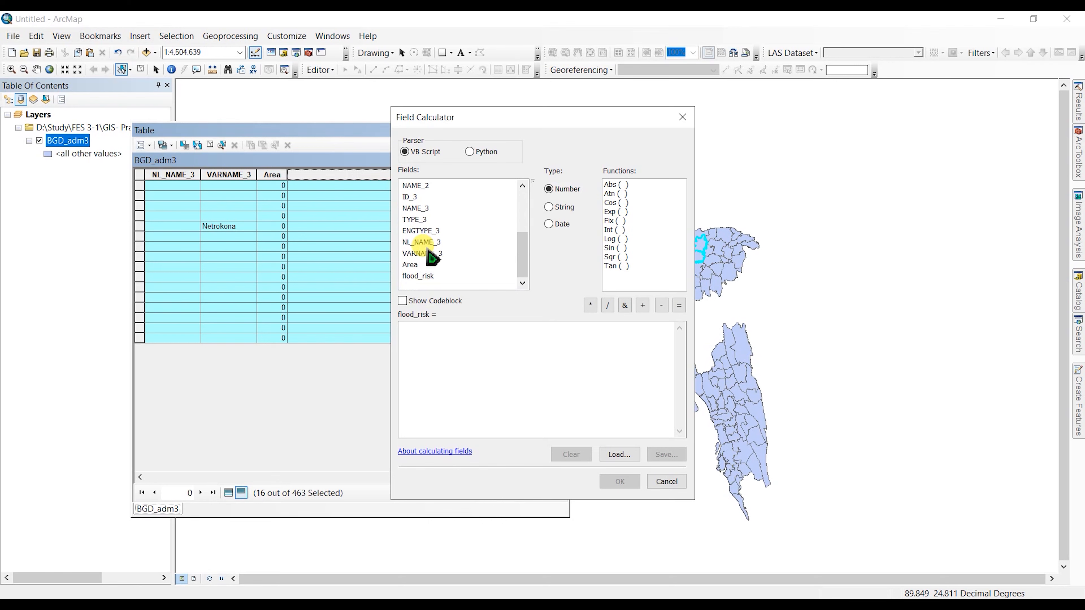
double_click(419, 277)
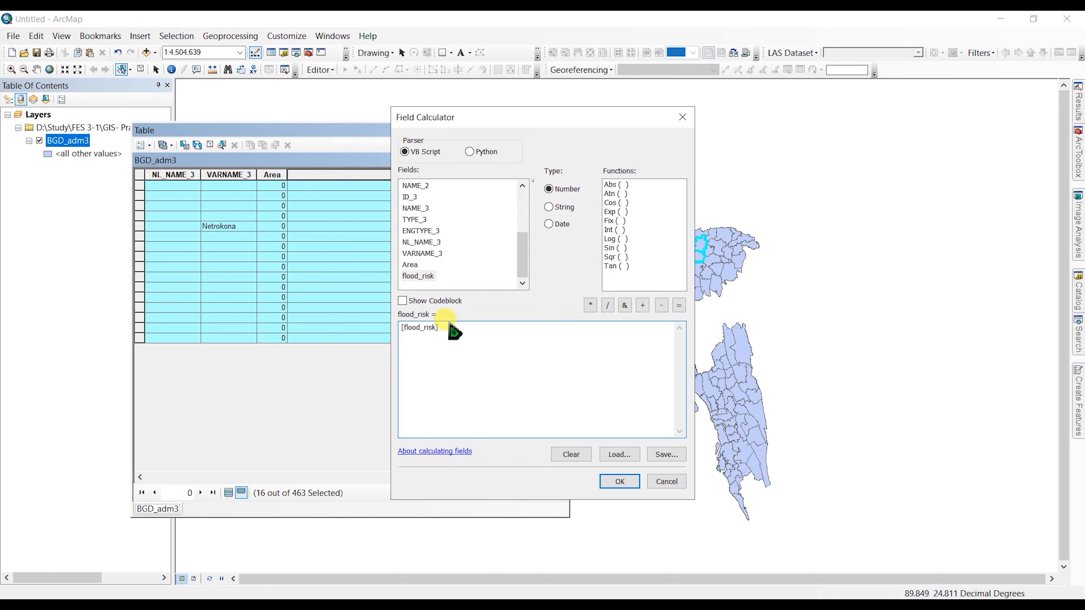
key("BackSpace")
key("BackSpace")
key("BackSpace")
key("BackSpace")
key("BackSpace")
key("BackSpace")
key("BackSpace")
key("BackSpace")
key("BackSpace")
key("BackSpace")
key("BackSpace")
key("BackSpace")
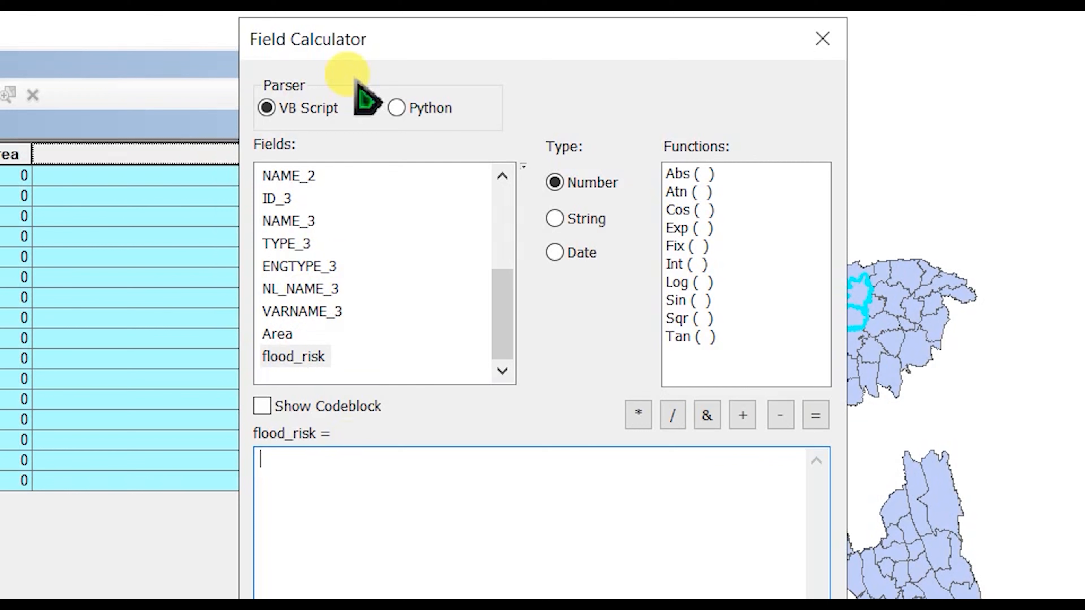
- Calculate flood_risk for the selected records with the Python expression !flood_risk!.replace("", "Medium risk area"), and close the table
left_click(396, 107)
double_click(294, 357)
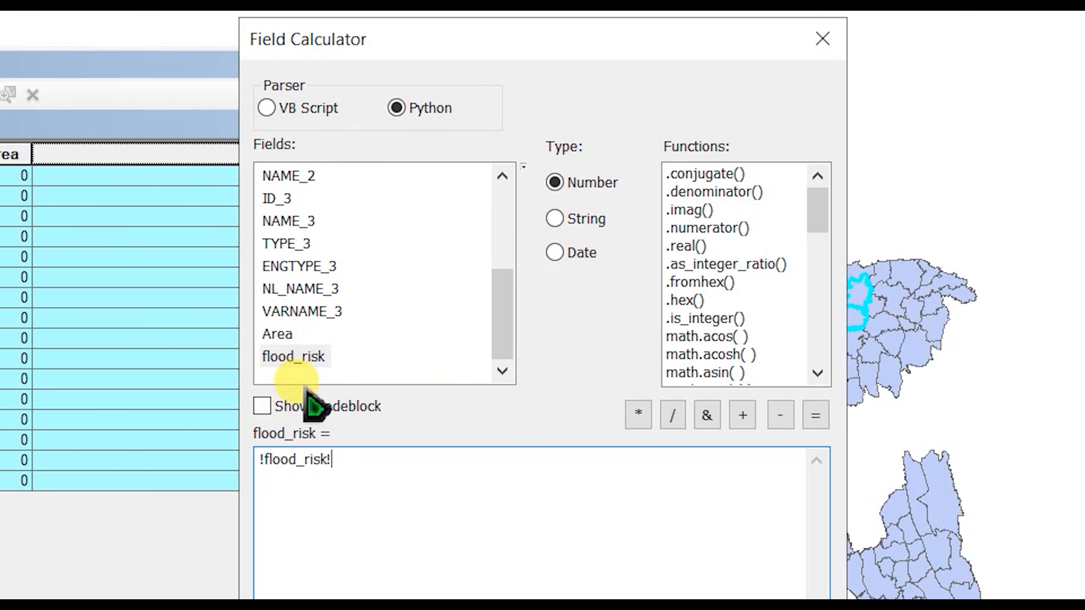
type(".replace(")
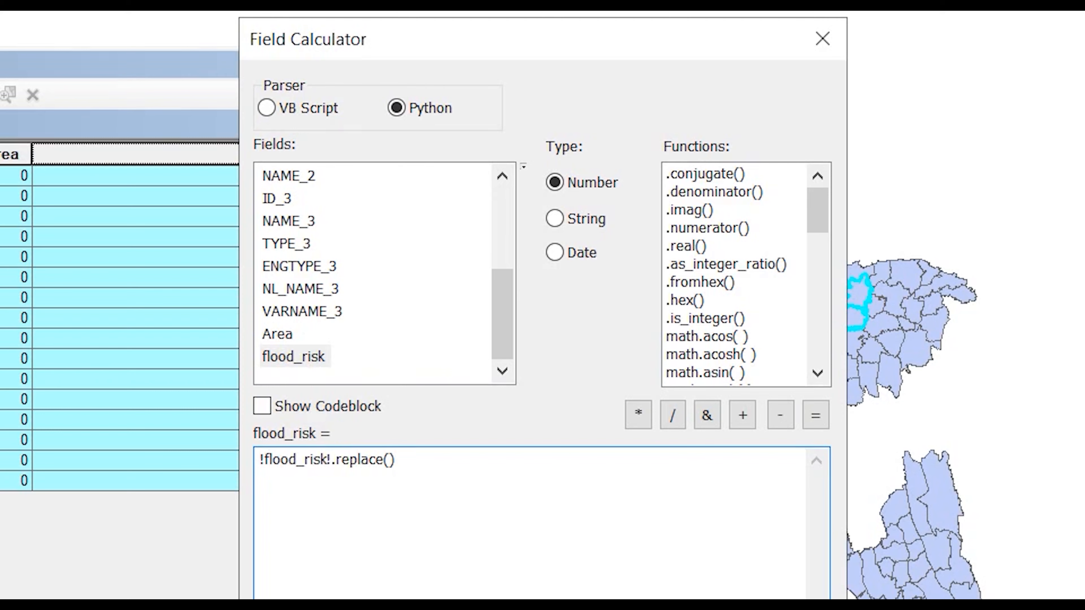
type("\"\", \"")
type("Medium")
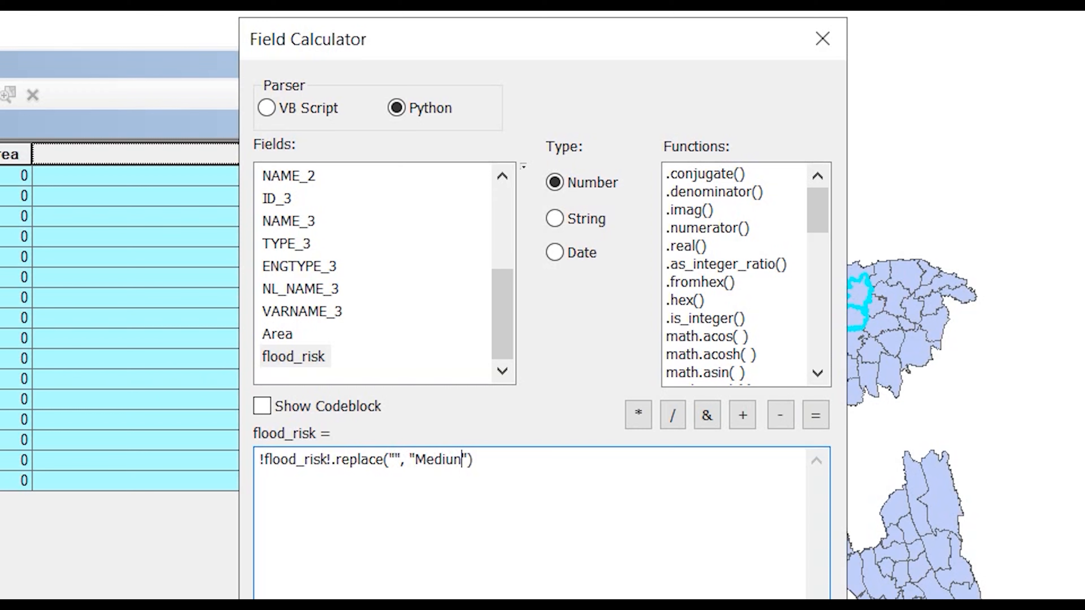
type(" risk area")
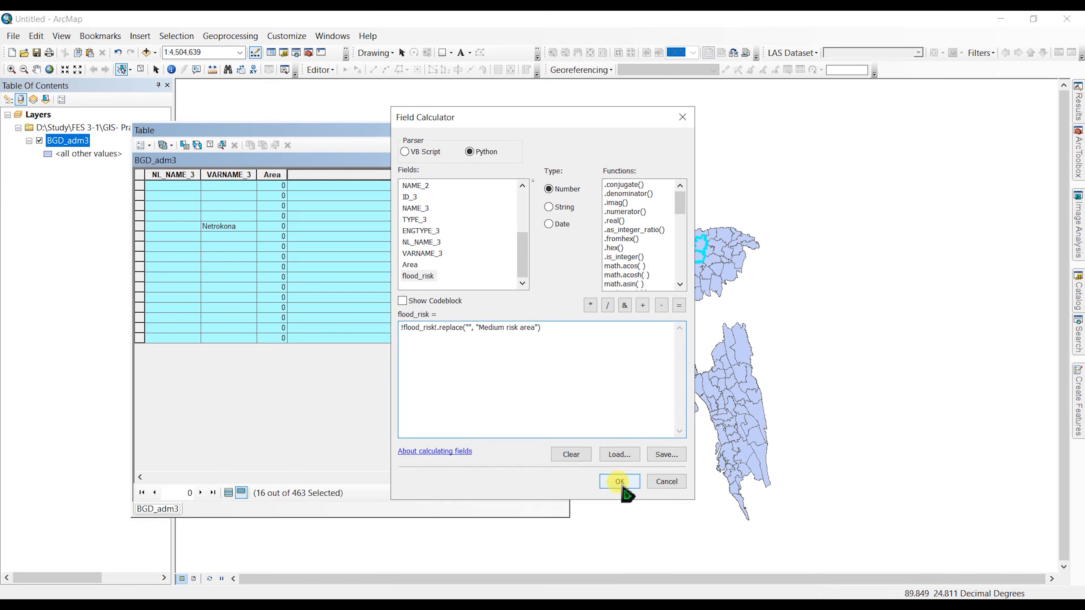
left_click(620, 484)
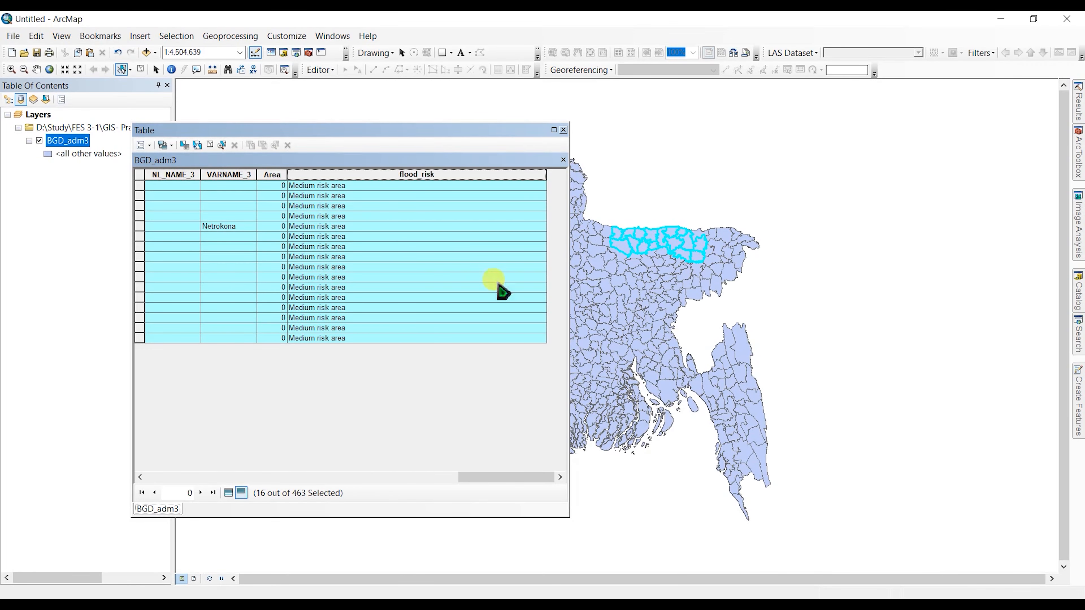
left_click(563, 130)
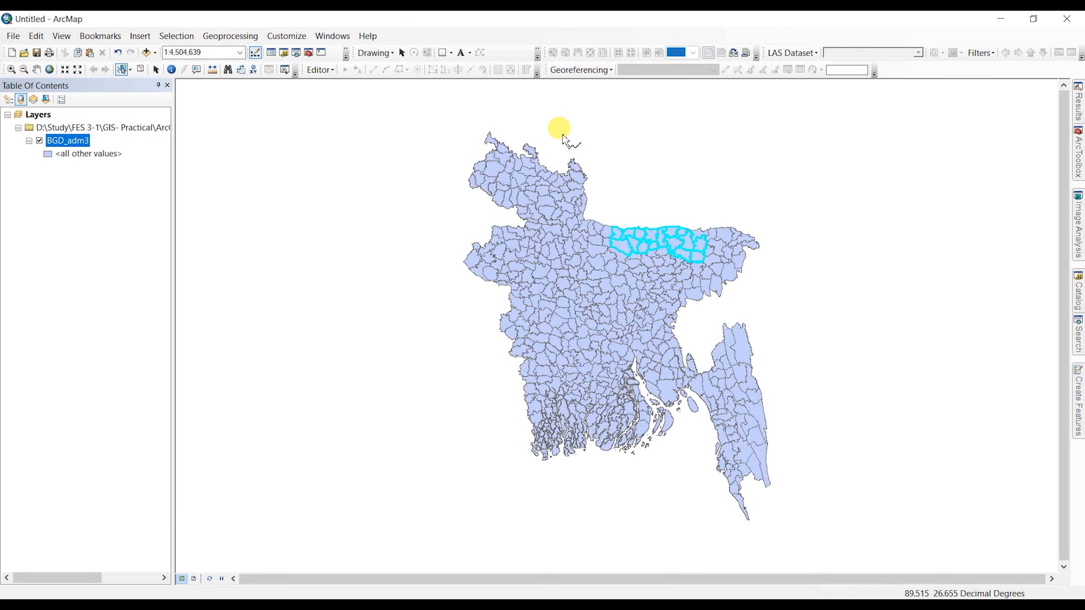
- Select the BGD_adm3 polygons along the western side of the country by drawing a southward line across them
left_click(123, 70)
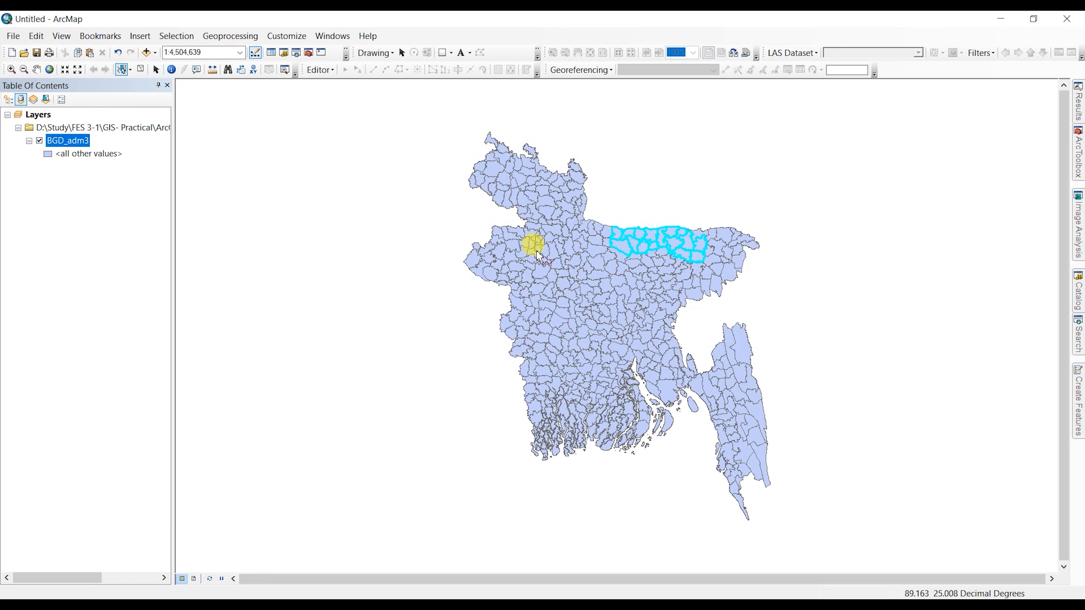
left_click(522, 291)
left_click(528, 306)
left_click(530, 329)
left_click(529, 348)
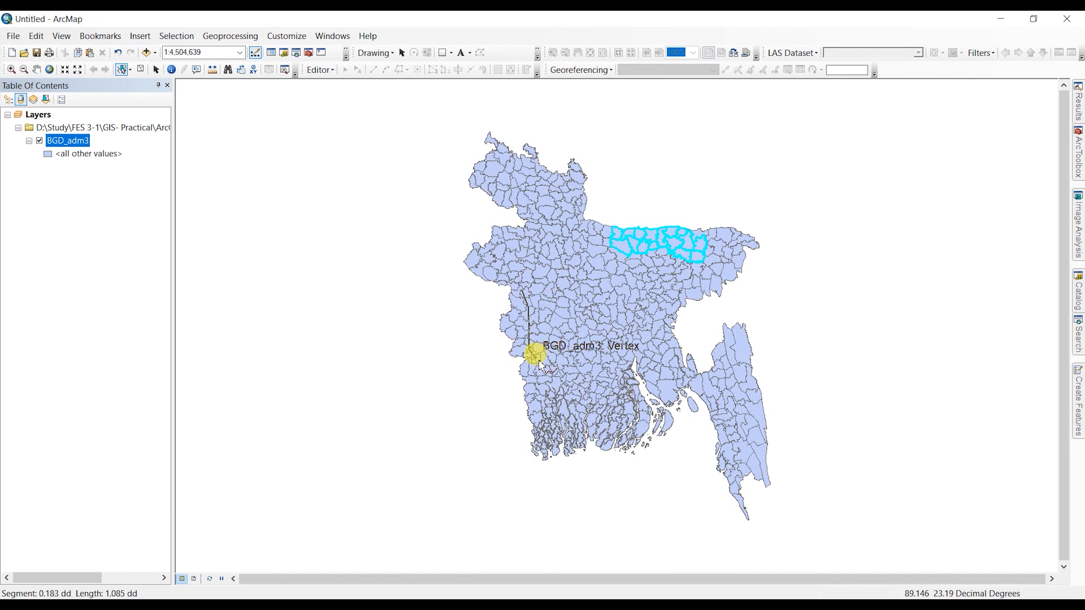
double_click(543, 375)
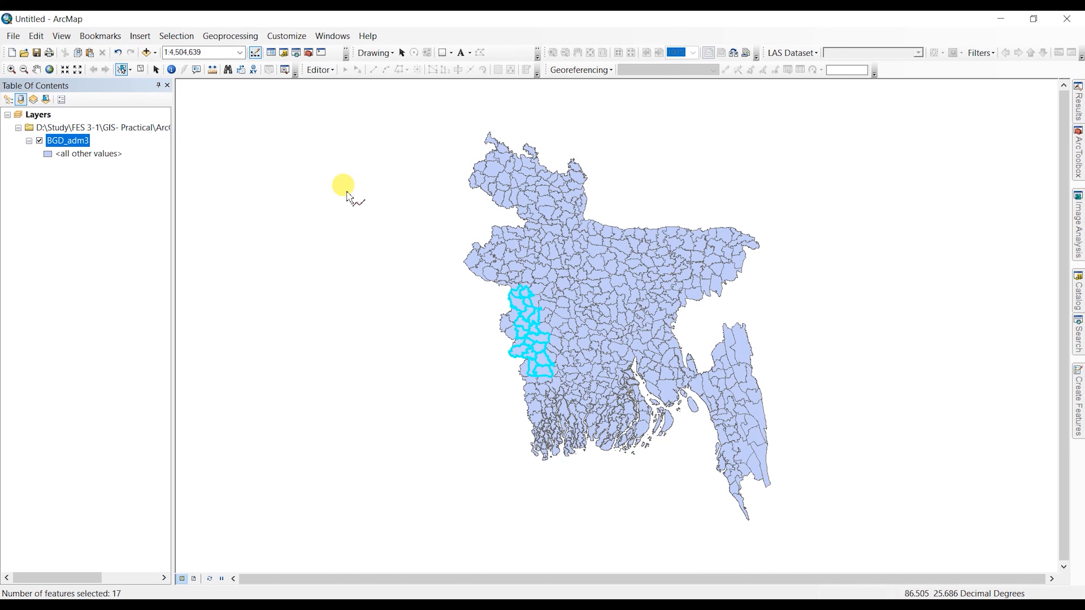
- Open the BGD_adm3 attribute table for the selected western polygons and start the Field Calculator on the flood_risk field
right_click(64, 148)
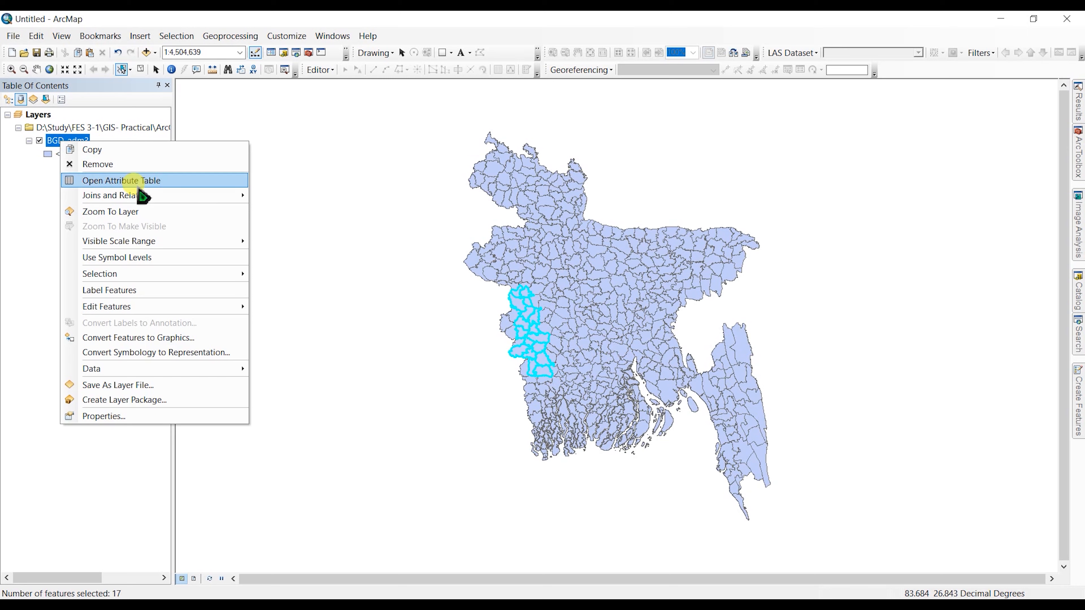
left_click(124, 180)
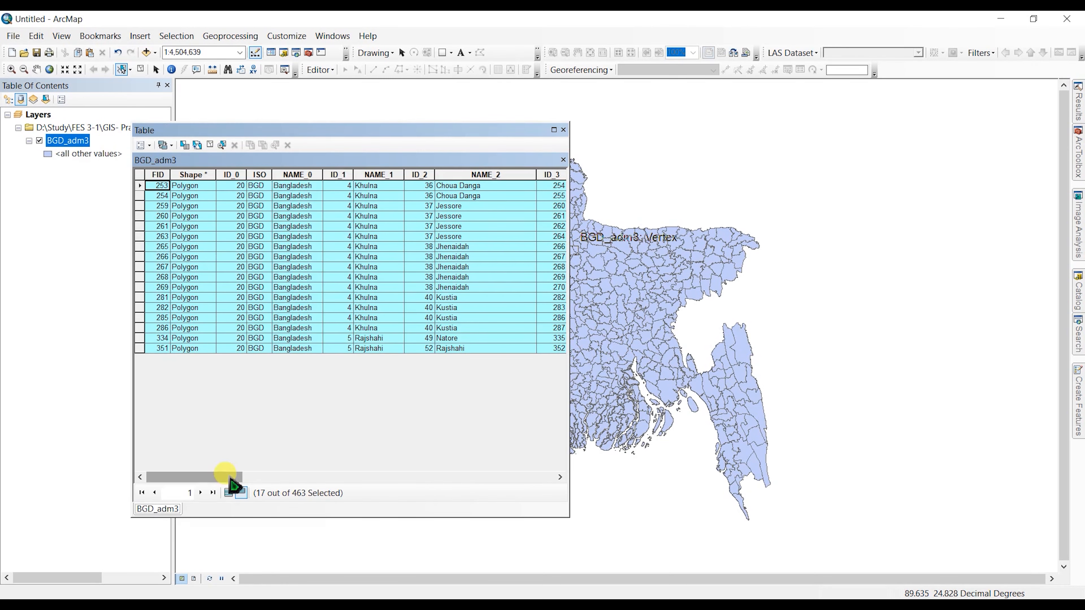
left_click_drag(223, 477, 547, 478)
right_click(400, 175)
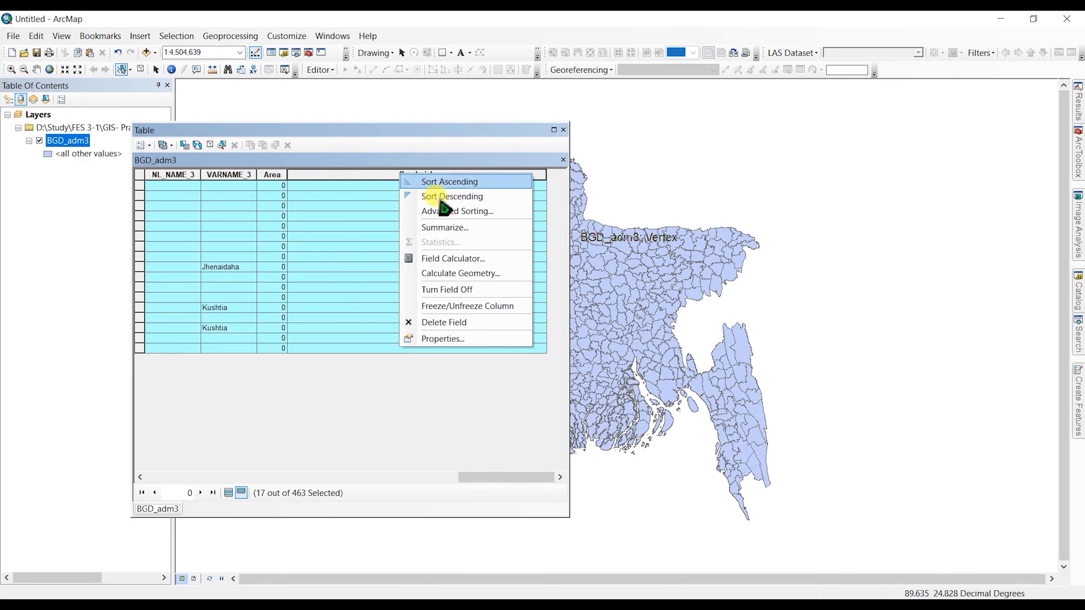
left_click(435, 257)
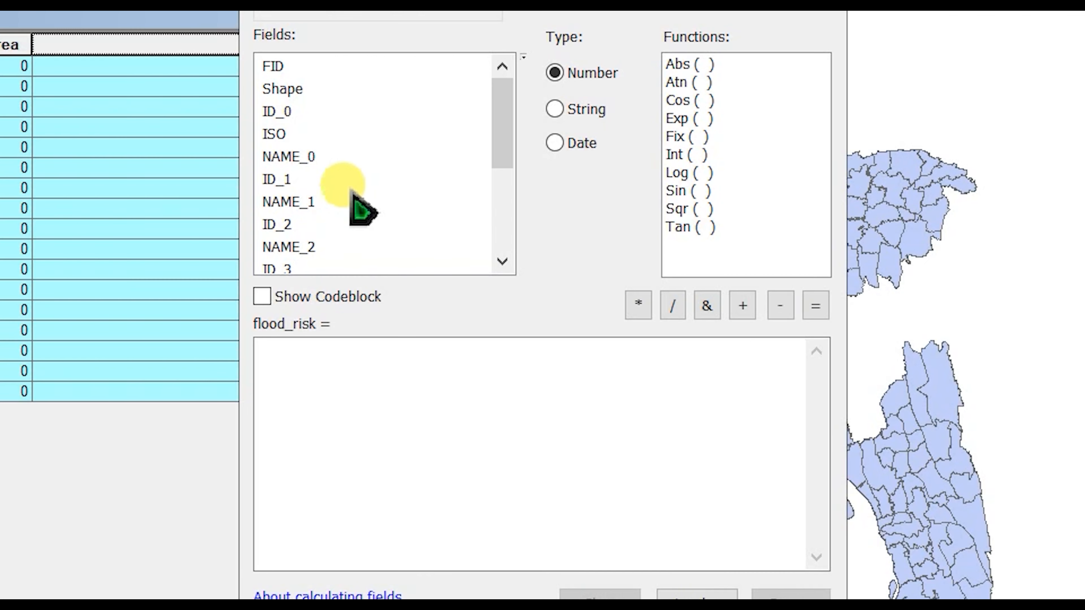
- Calculate flood_risk for the selected records with the Python expression !flood_risk!.replace("", "Low risk area"), and close the table
left_click(478, 152)
scroll(455, 238, "down", 3)
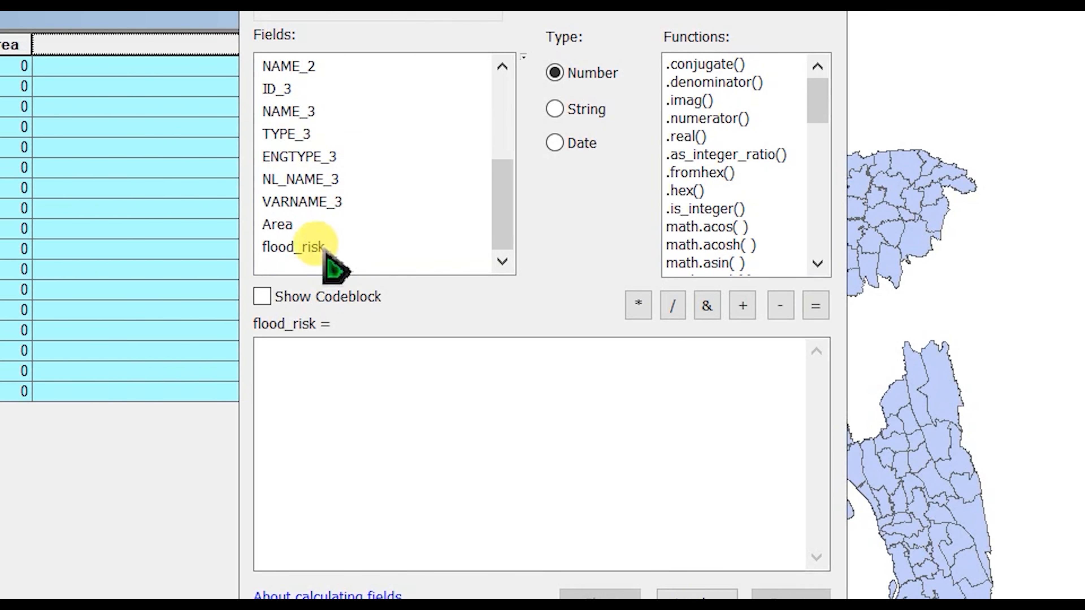
double_click(307, 247)
type(".re")
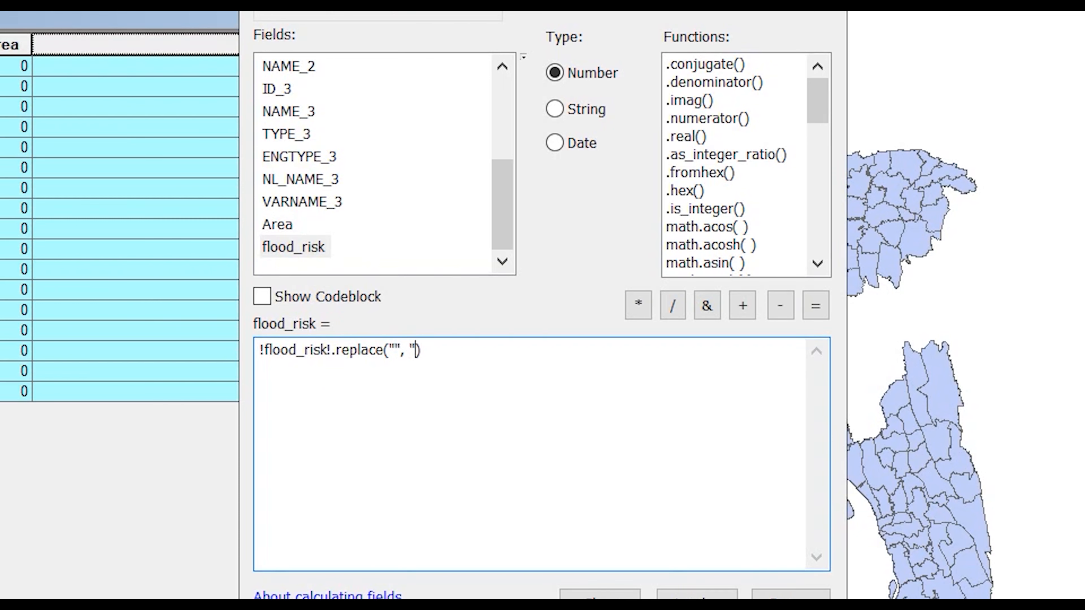
type("low risk area")
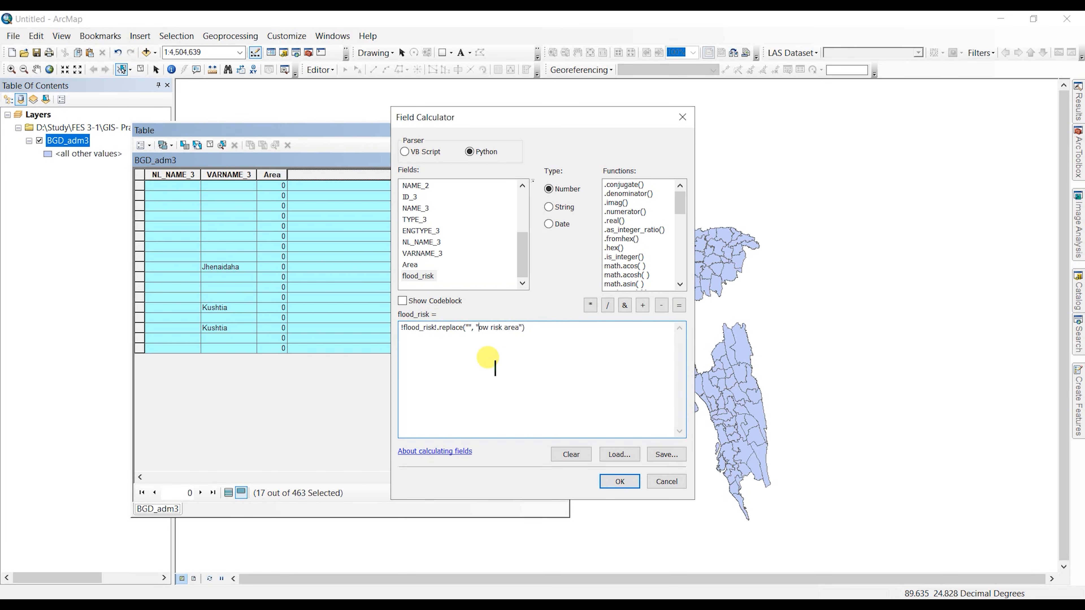
left_click(619, 481)
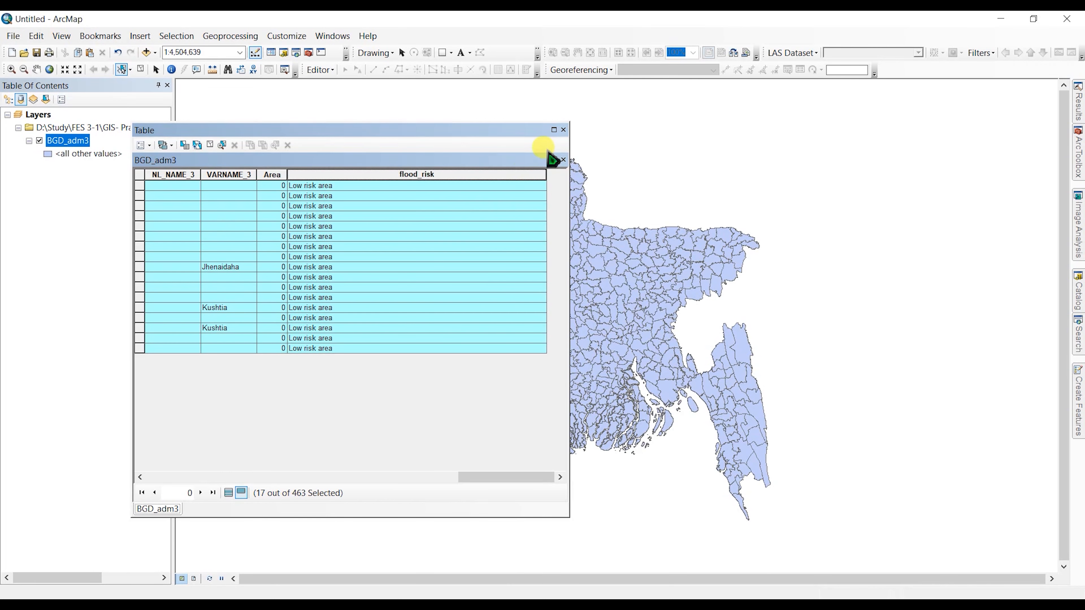
left_click(564, 130)
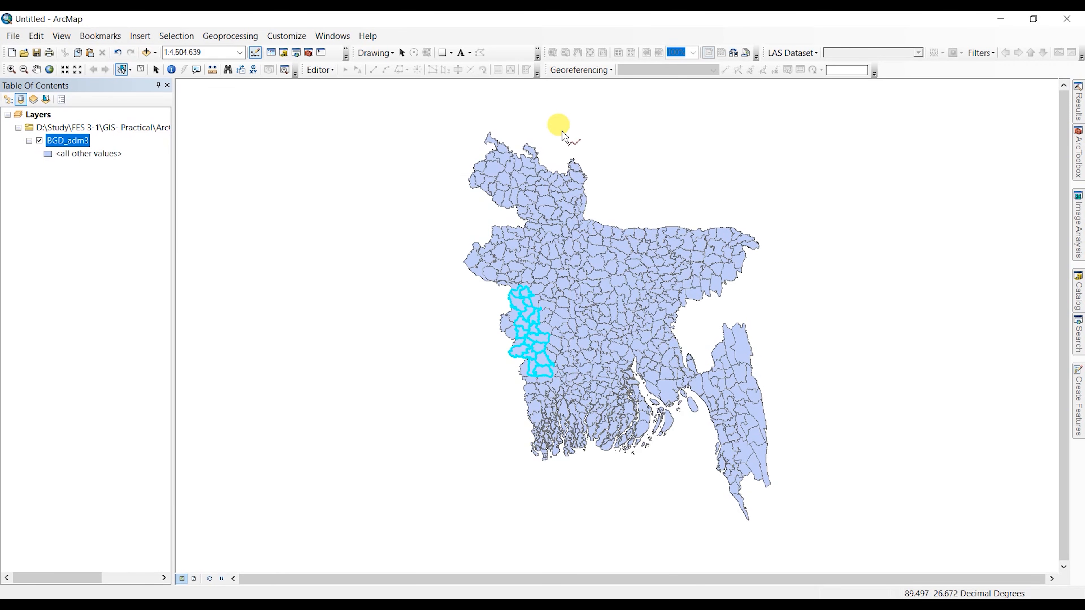
- Set the BGD_adm3 layer's symbology to unique values of the flood_risk field and add all its values
right_click(58, 145)
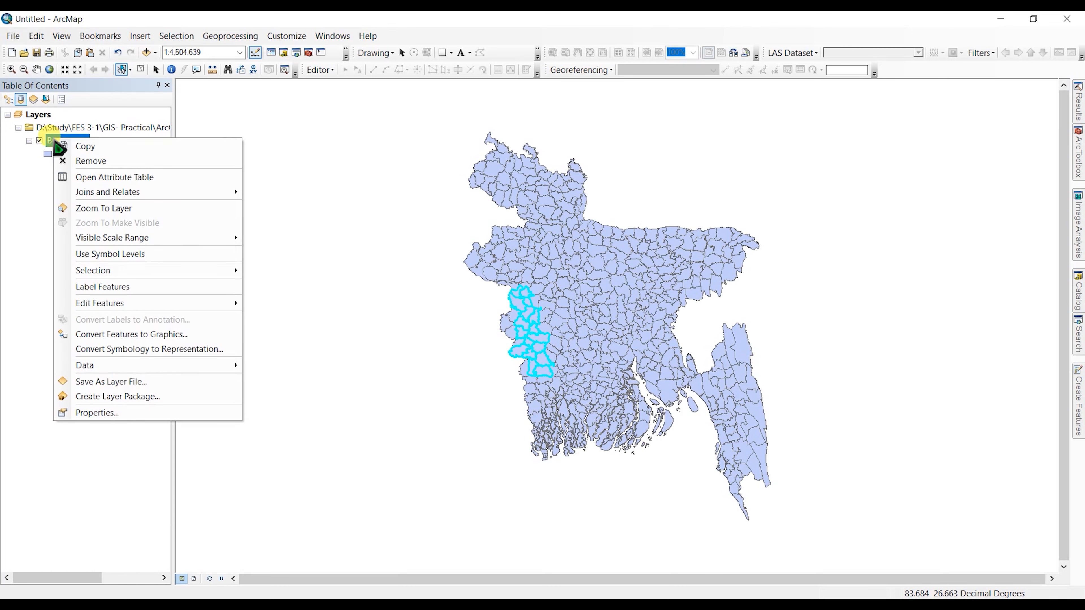
left_click(100, 413)
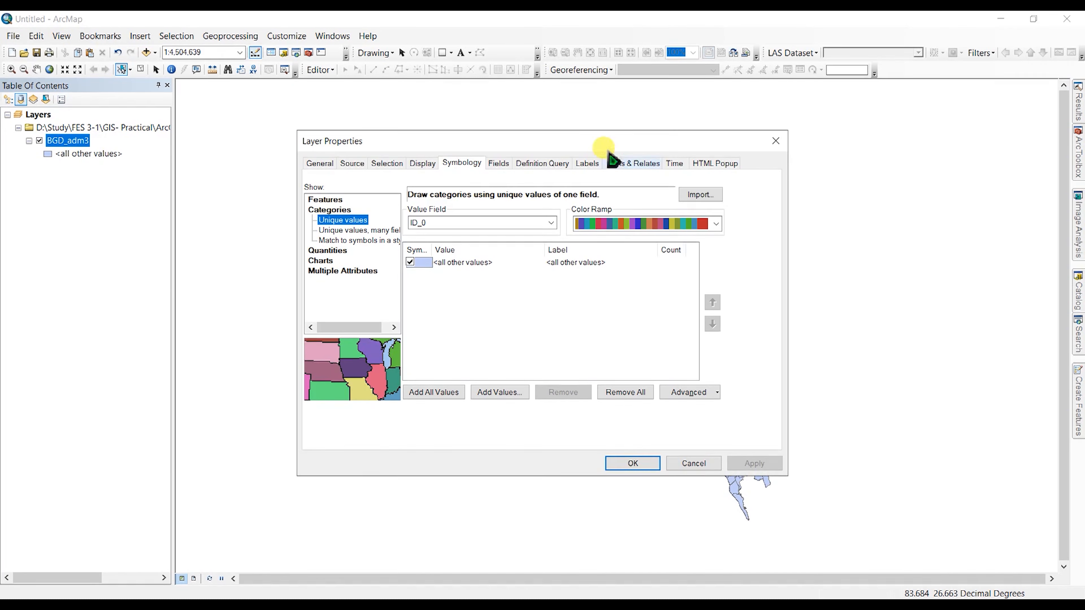
left_click_drag(601, 148, 358, 147)
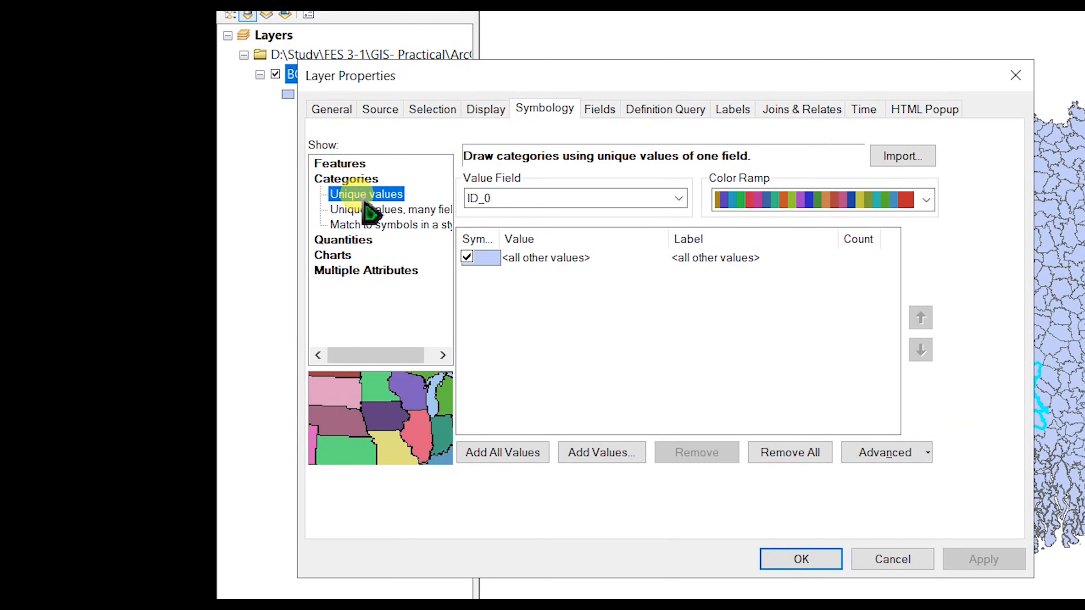
left_click(679, 199)
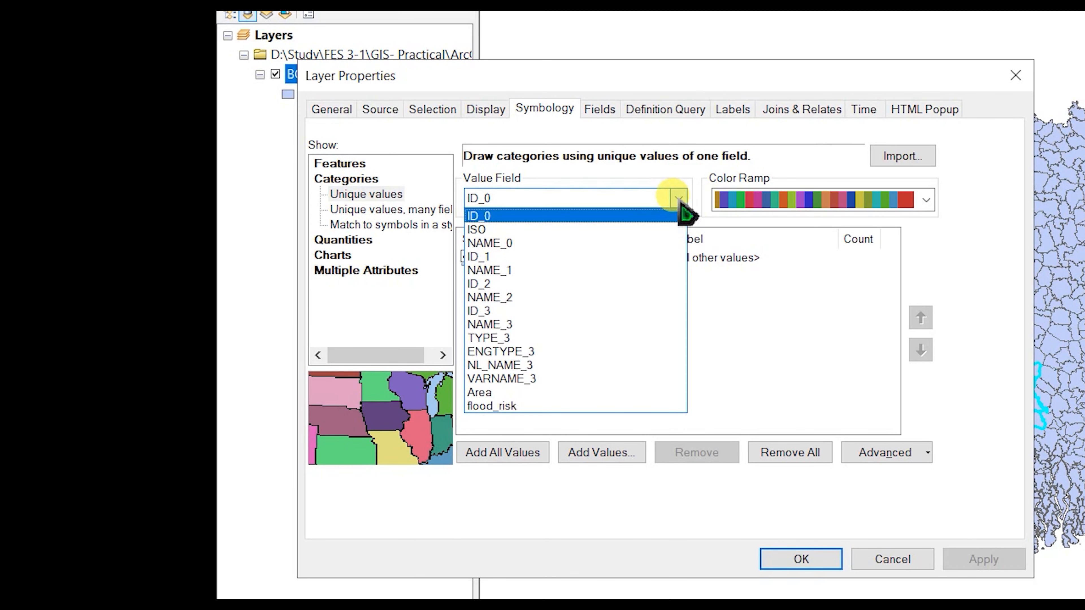
left_click(506, 406)
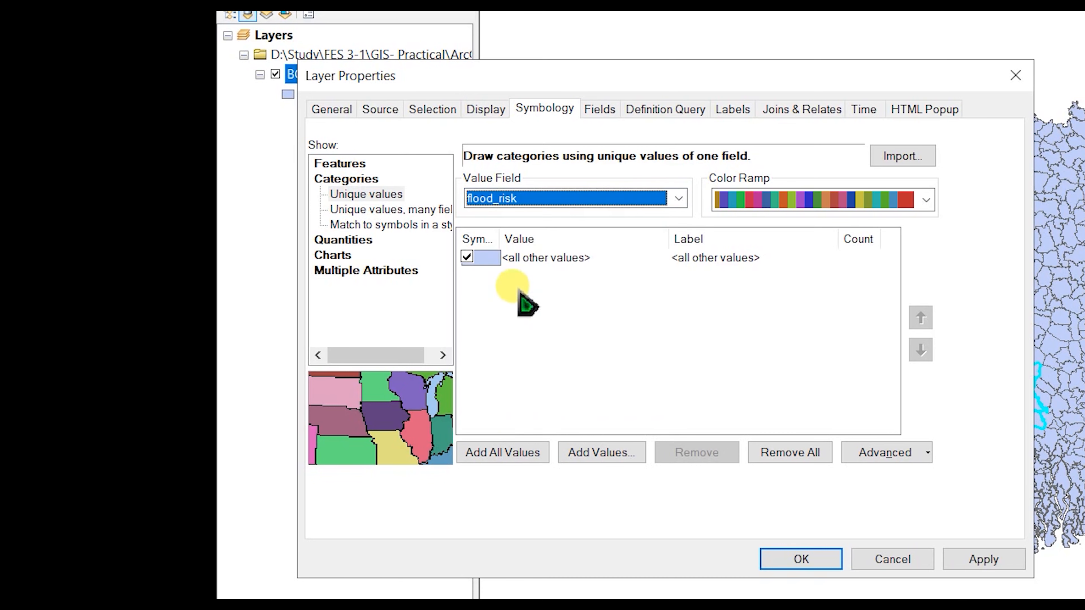
left_click(480, 454)
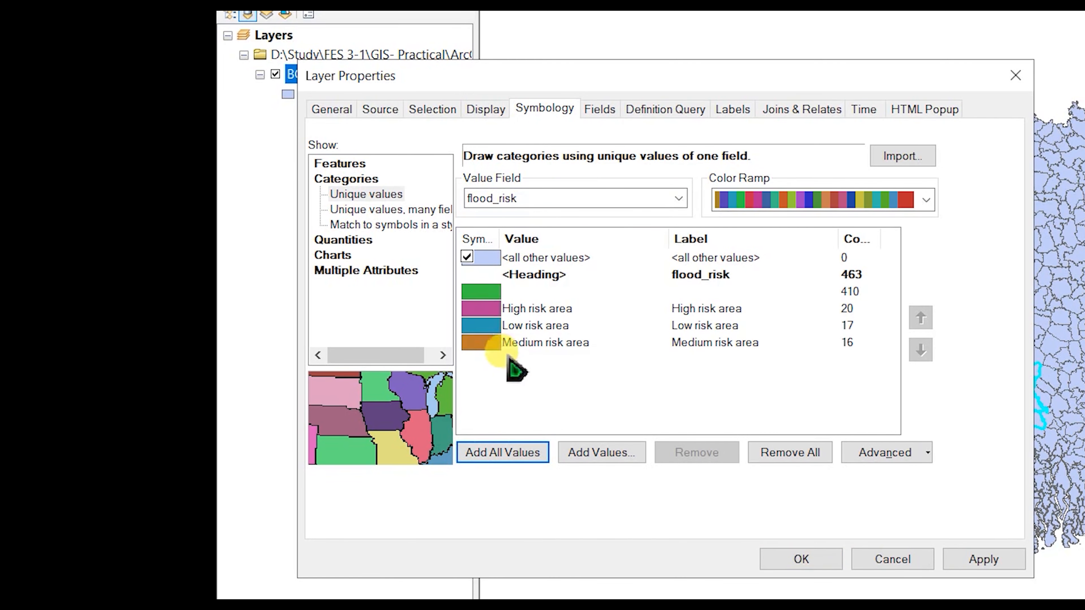
- Set the fill color of the High risk area symbol to red
double_click(491, 308)
scroll(591, 236, "down", 3)
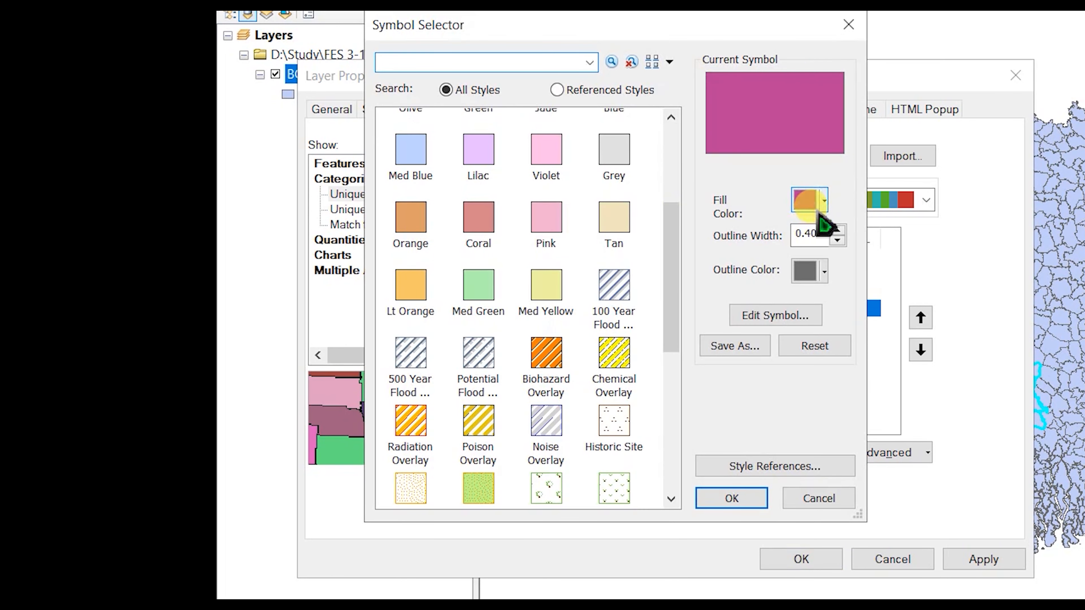
left_click(810, 201)
left_click(815, 297)
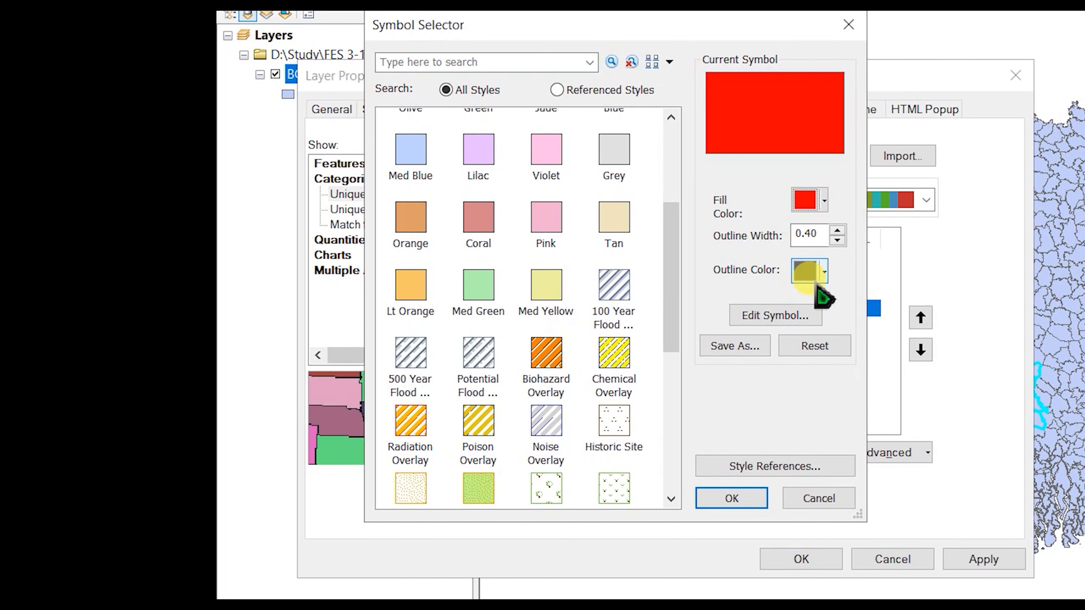
left_click(733, 500)
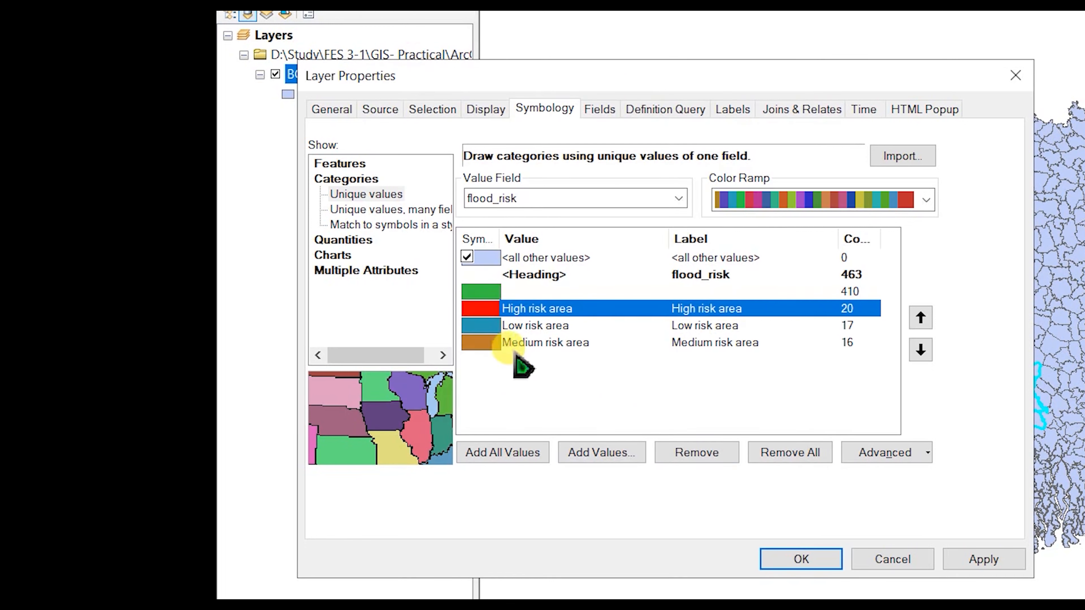
- Set the fill color of the Low risk area symbol to dark green
double_click(481, 326)
left_click(817, 199)
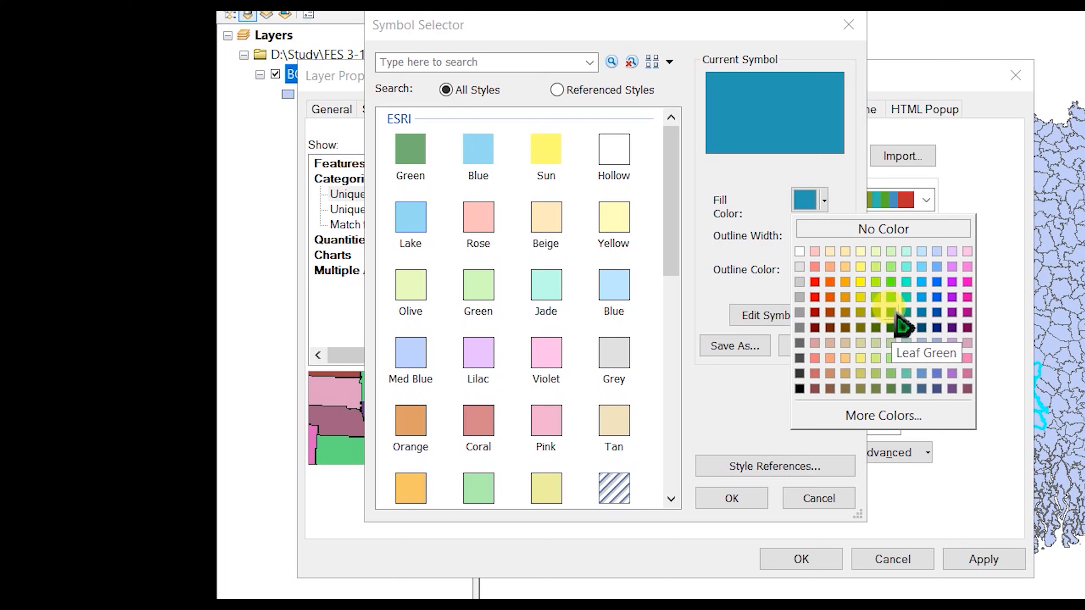
left_click(896, 334)
left_click(731, 499)
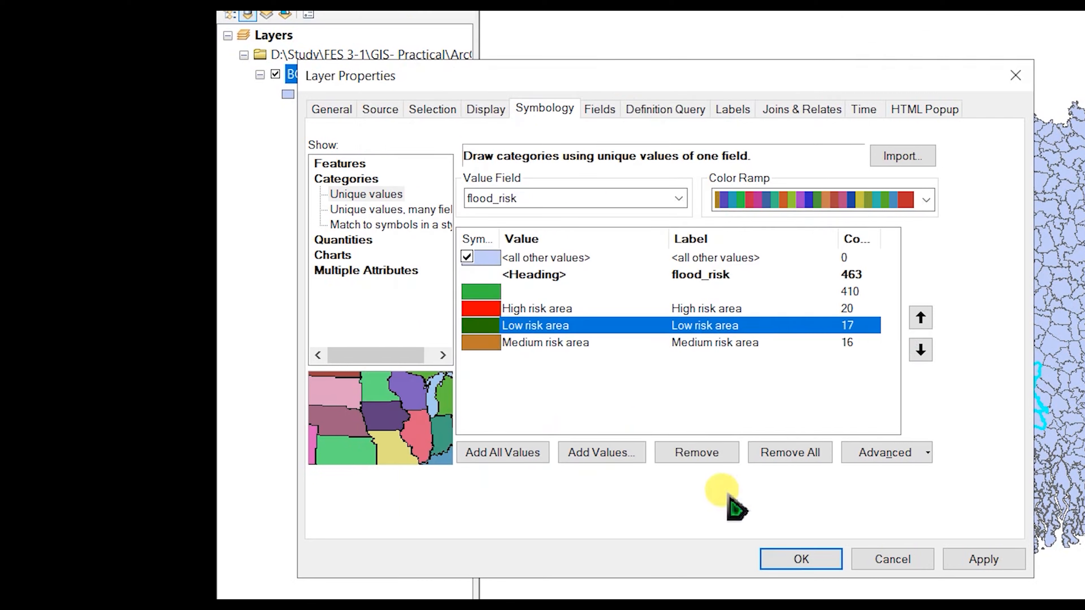
- Set the fill color of the Medium risk area symbol to yellow
double_click(477, 343)
left_click(807, 203)
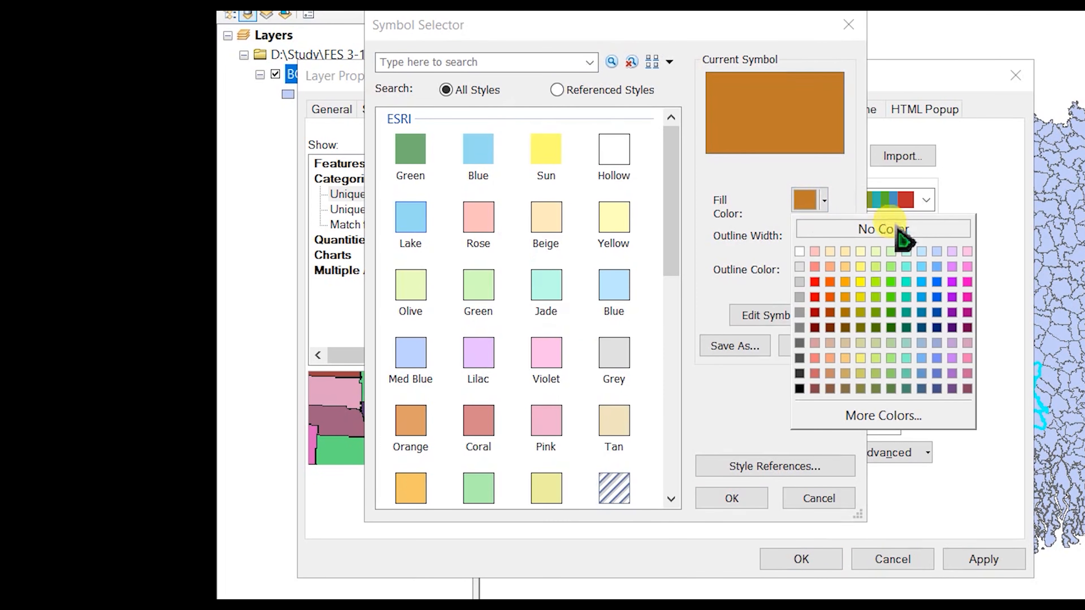
left_click(862, 297)
left_click(730, 501)
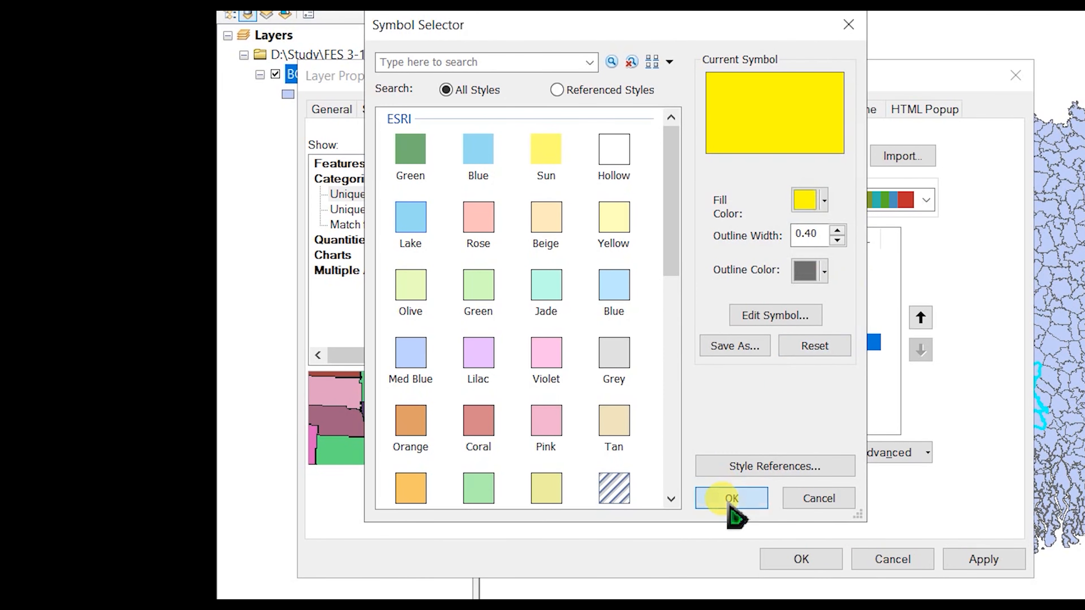
- Give the blank flood_risk value the Hollow symbol, then apply the symbology and close the layer properties
double_click(485, 292)
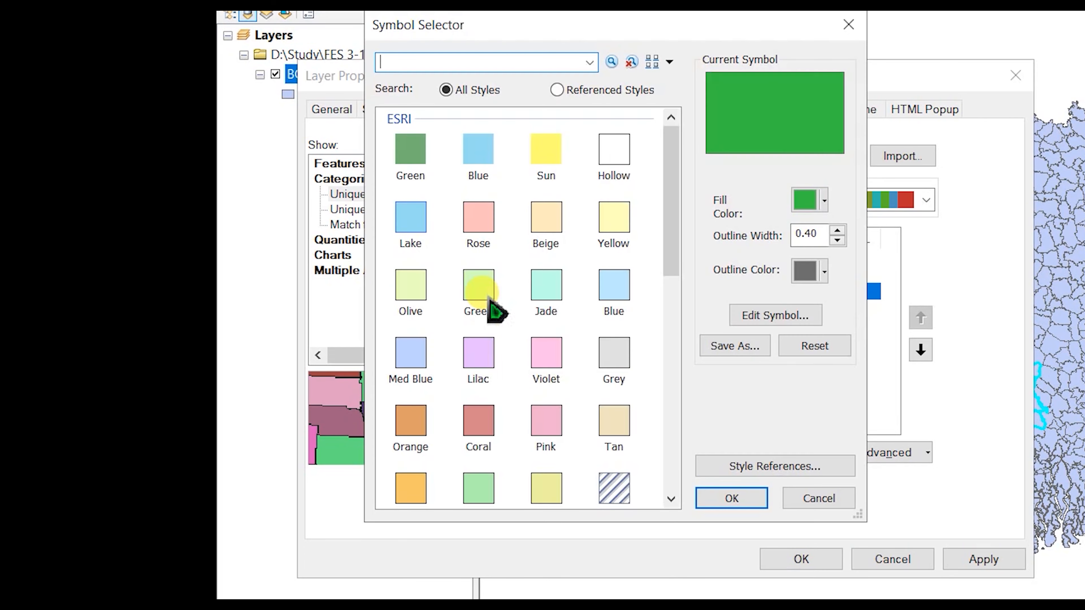
left_click(612, 165)
left_click(747, 502)
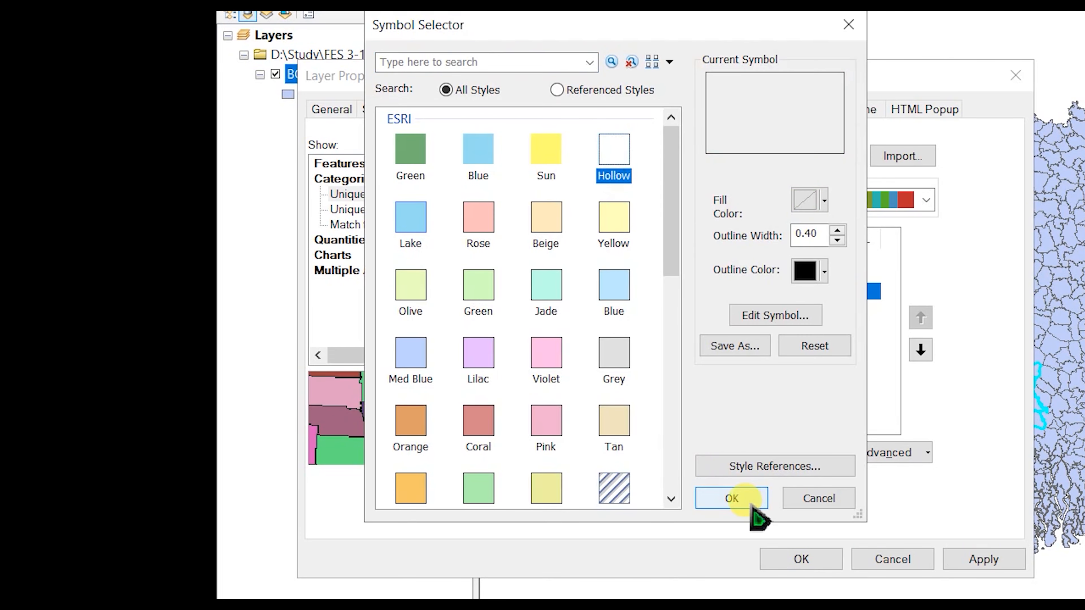
left_click(982, 561)
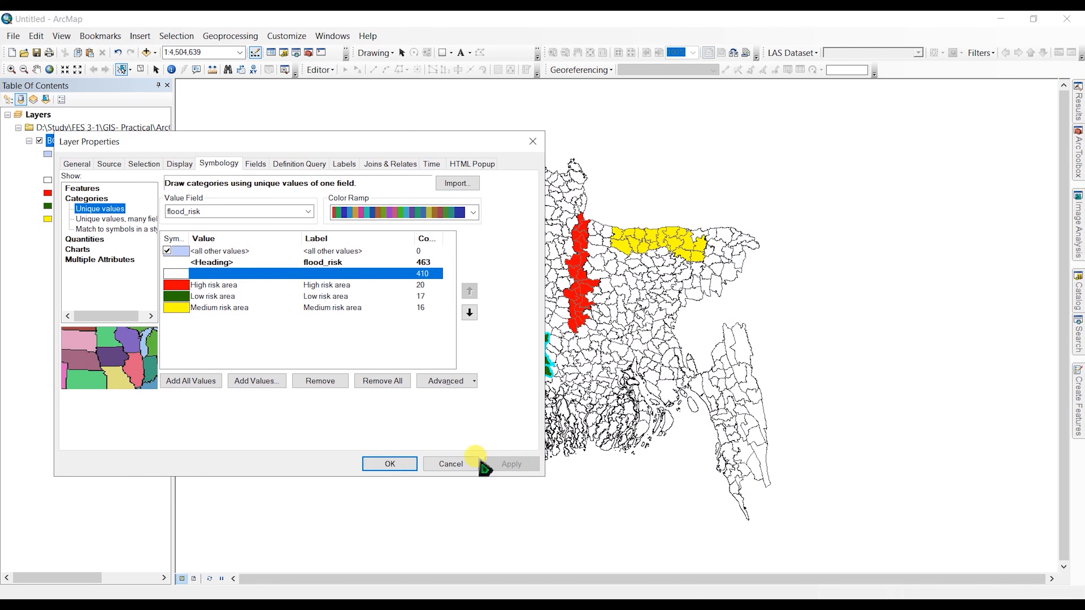
left_click(400, 465)
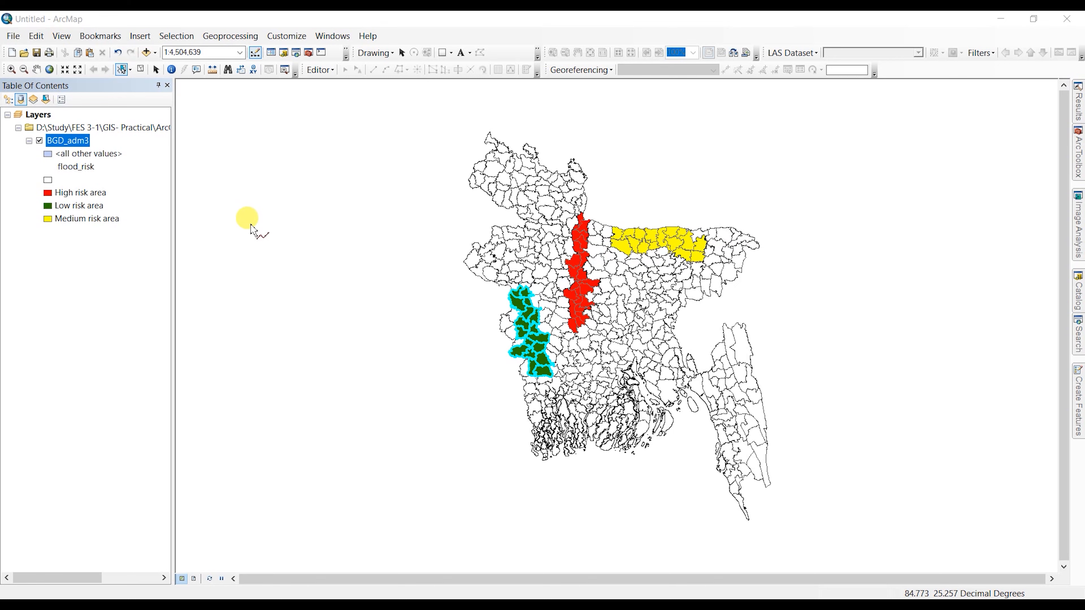
- Open the BGD_adm3 attribute table, show all records and bring the flood_risk column into view
right_click(69, 144)
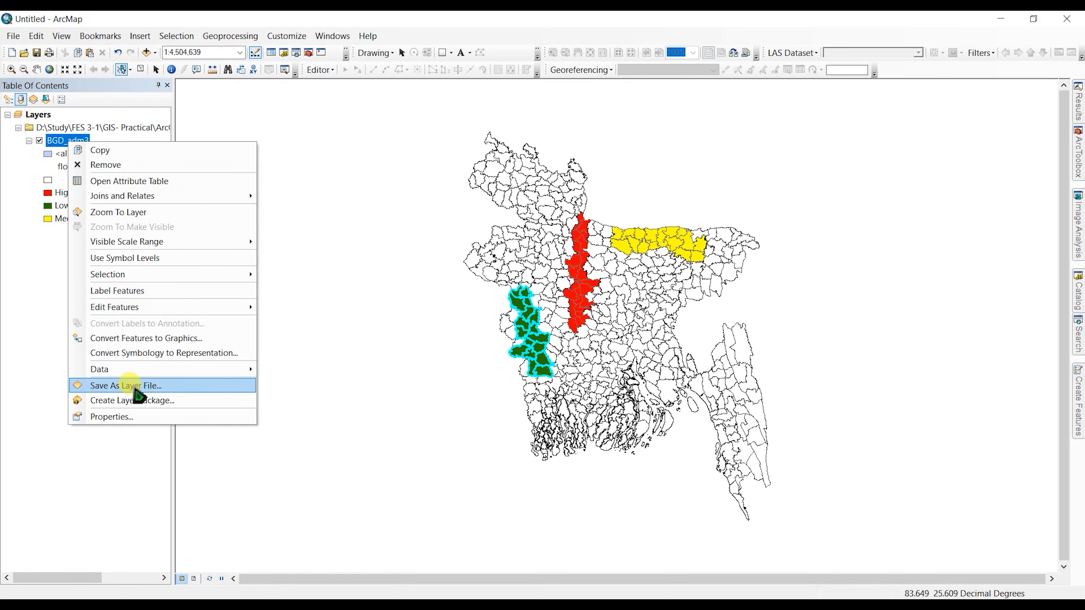
left_click(128, 182)
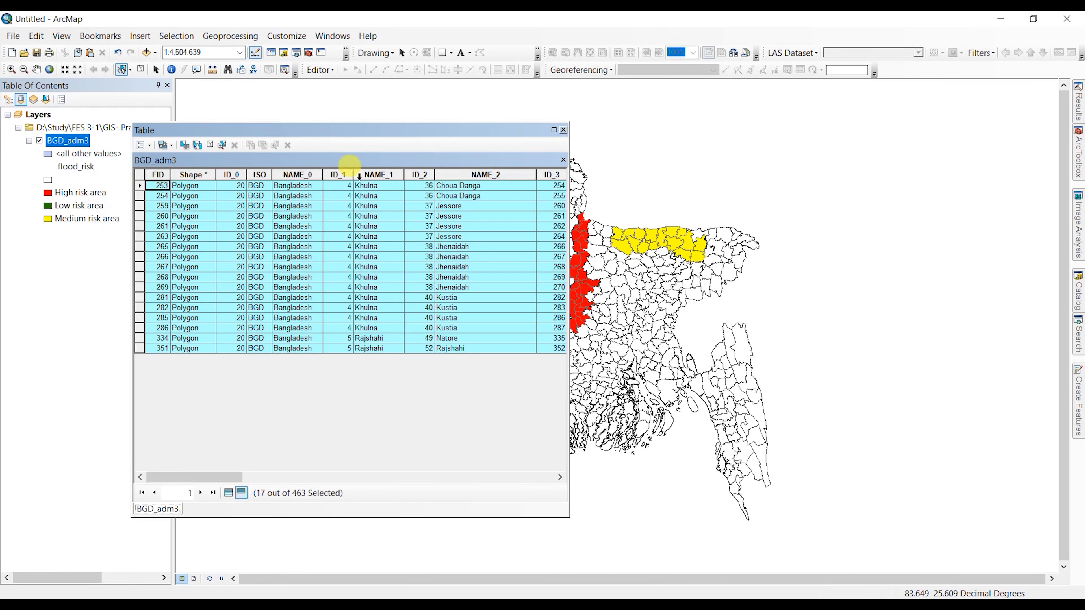
left_click(228, 494)
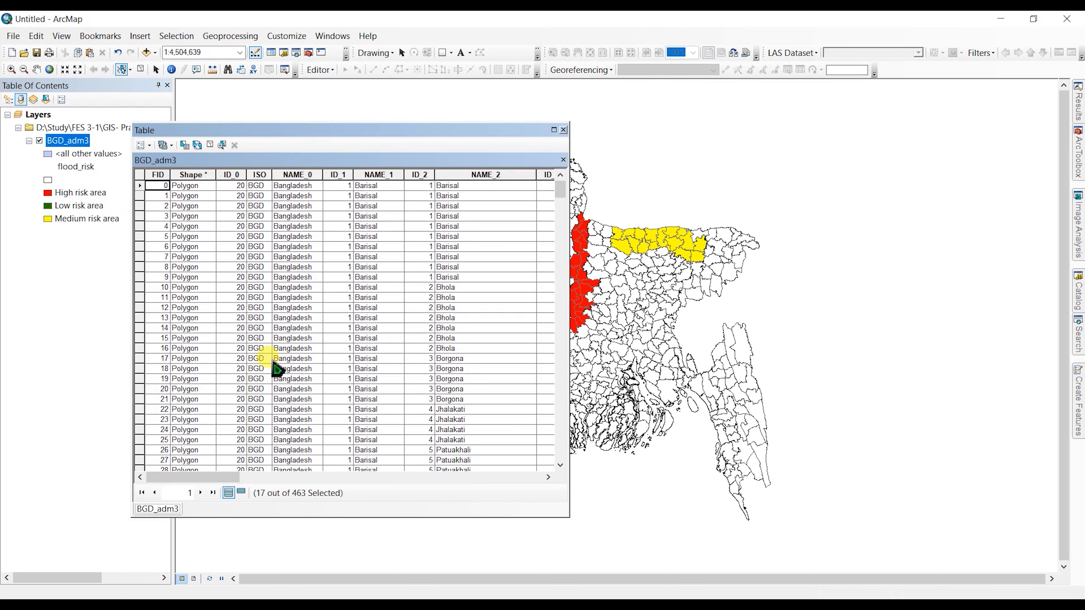
left_click_drag(235, 477, 474, 478)
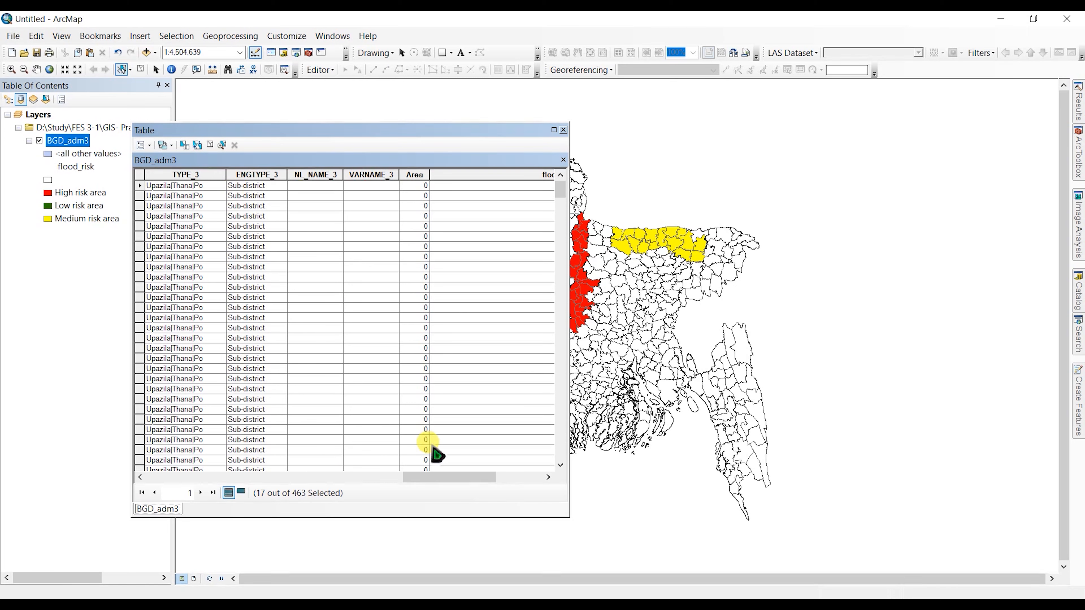
left_click_drag(439, 478, 521, 479)
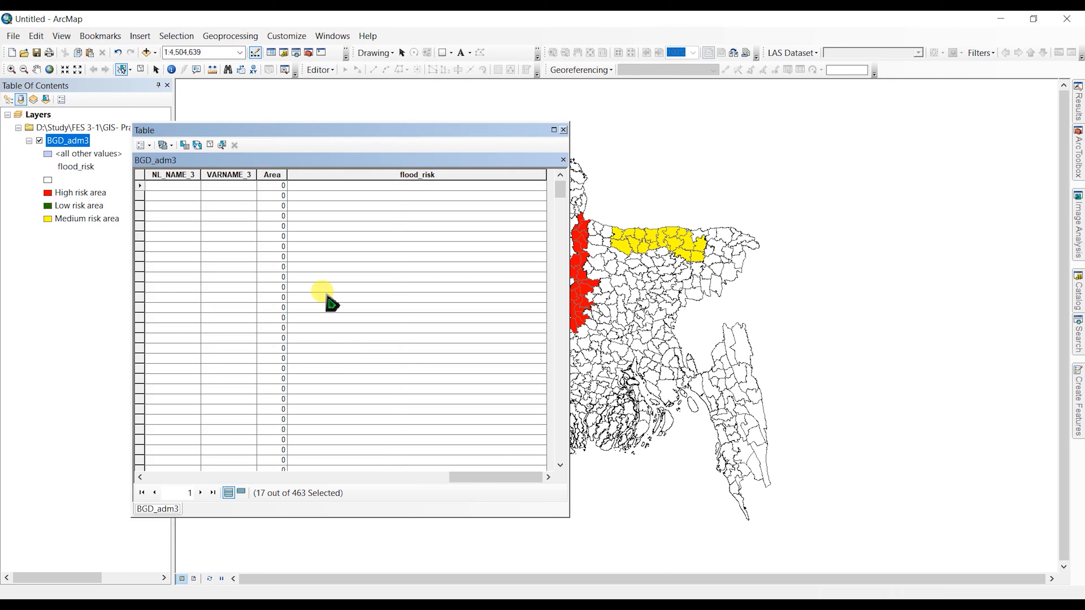
- Add a text field named Test1 with a length of 50 to the BGD_adm3 attribute table
left_click(146, 146)
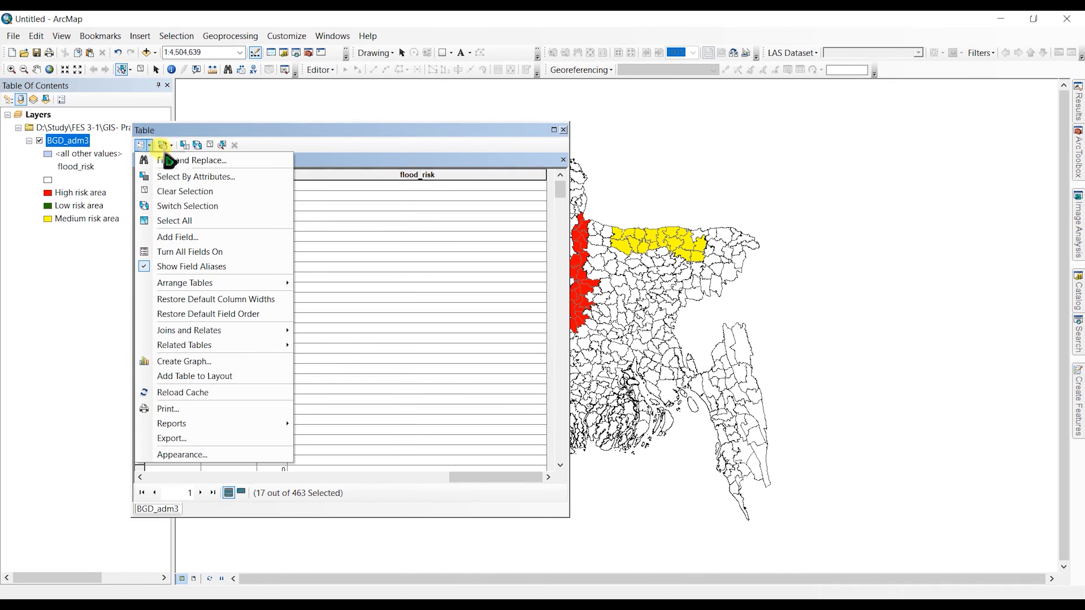
left_click(182, 237)
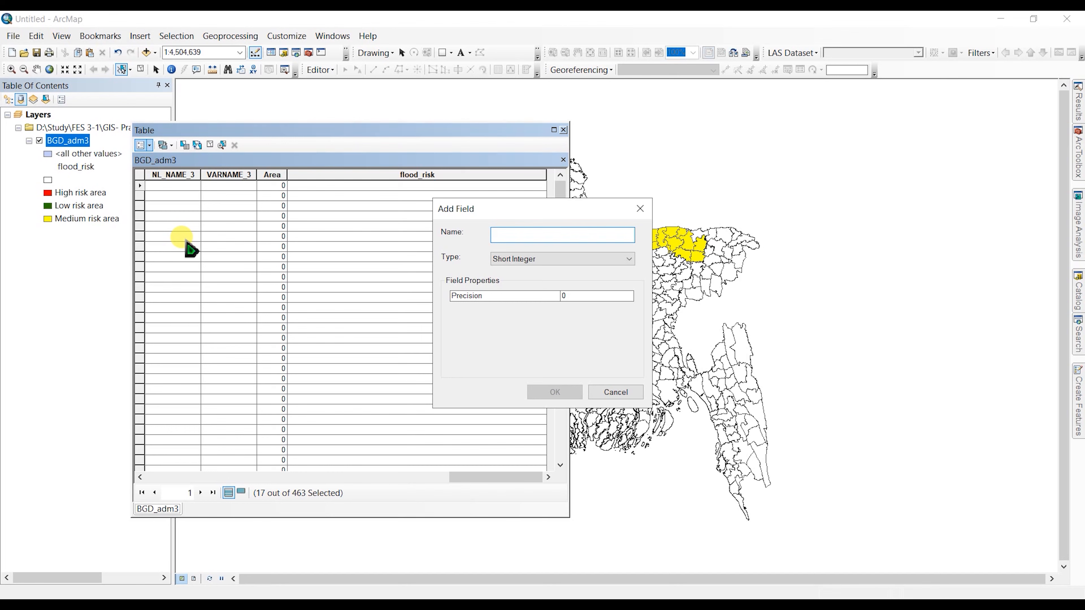
type("Test1")
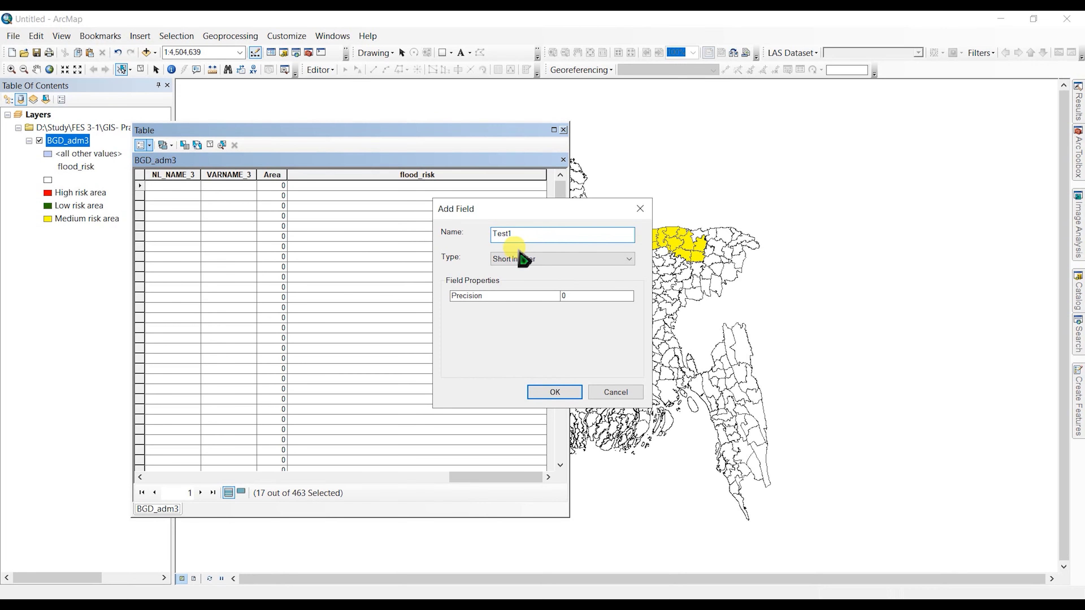
left_click(525, 260)
left_click(519, 307)
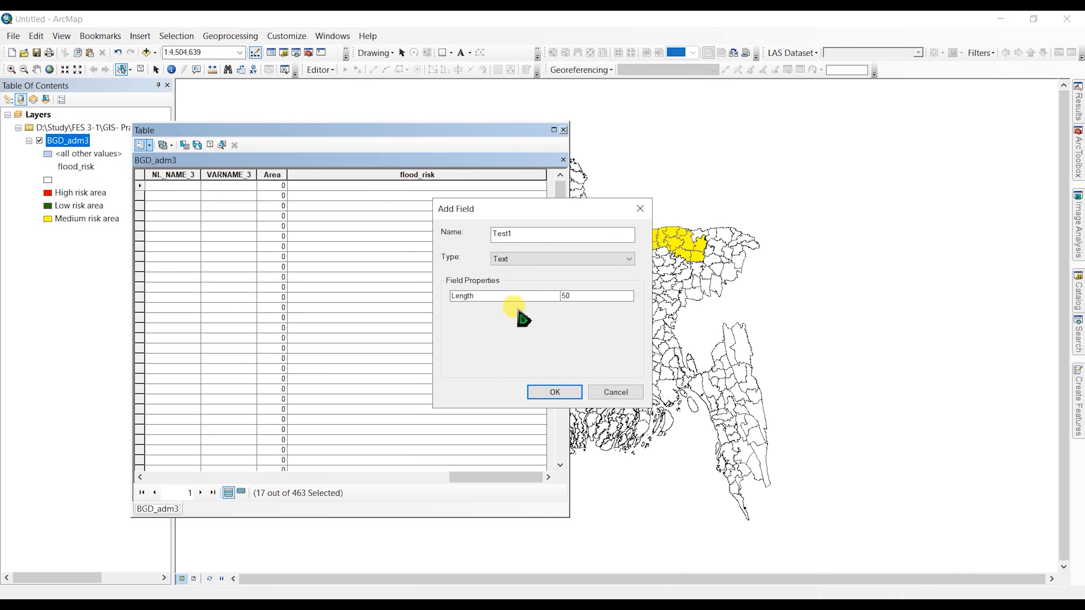
left_click(556, 392)
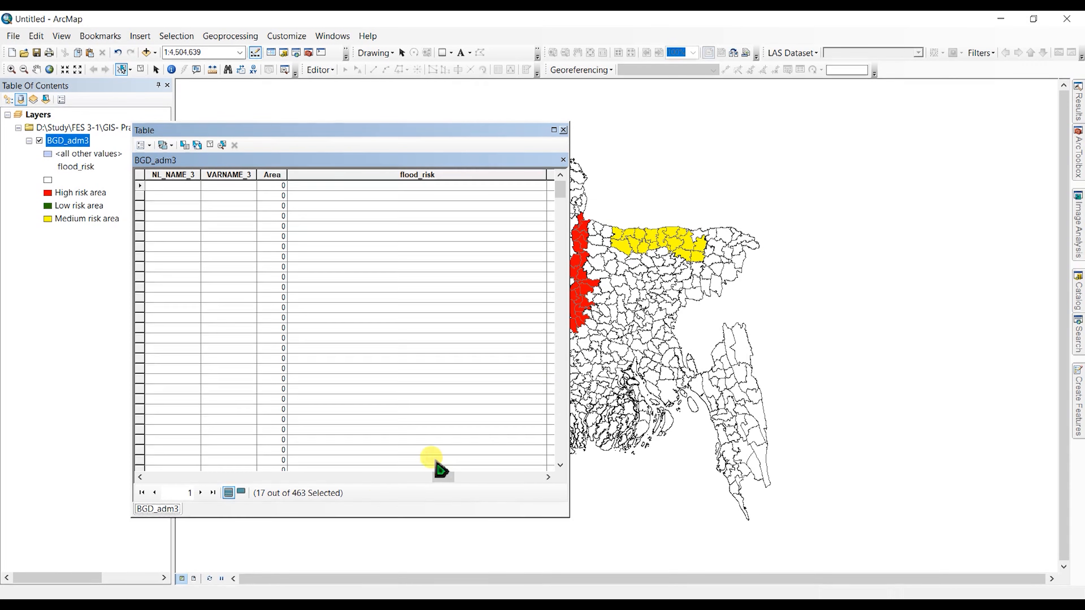
- Bring the Test1 column into view, widen the attribute table window and narrow the flood_risk and Test1 columns
left_click_drag(439, 477, 525, 477)
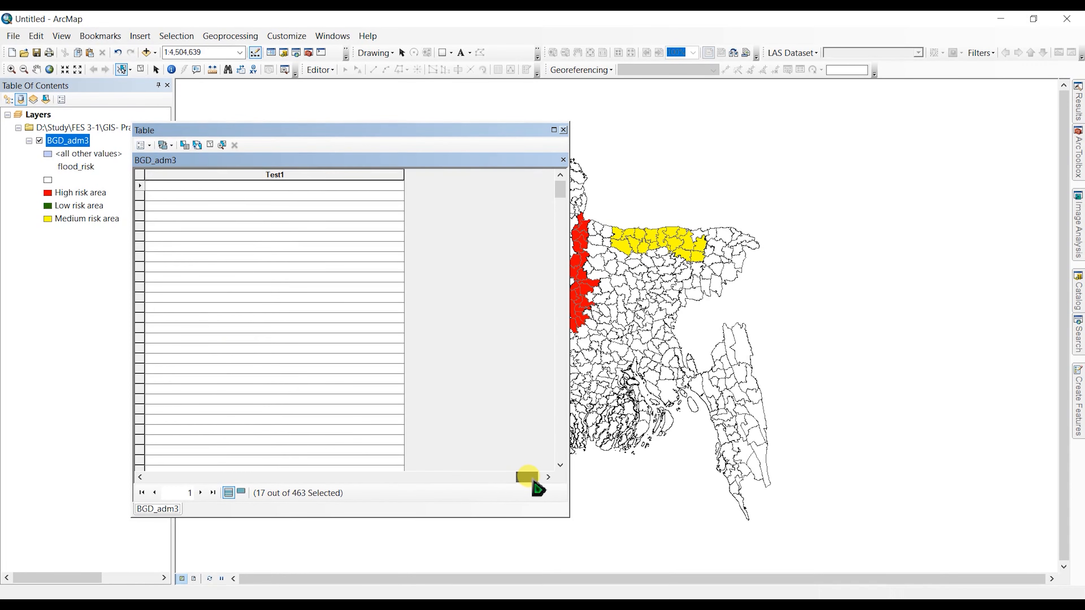
left_click(256, 175)
right_click(257, 175)
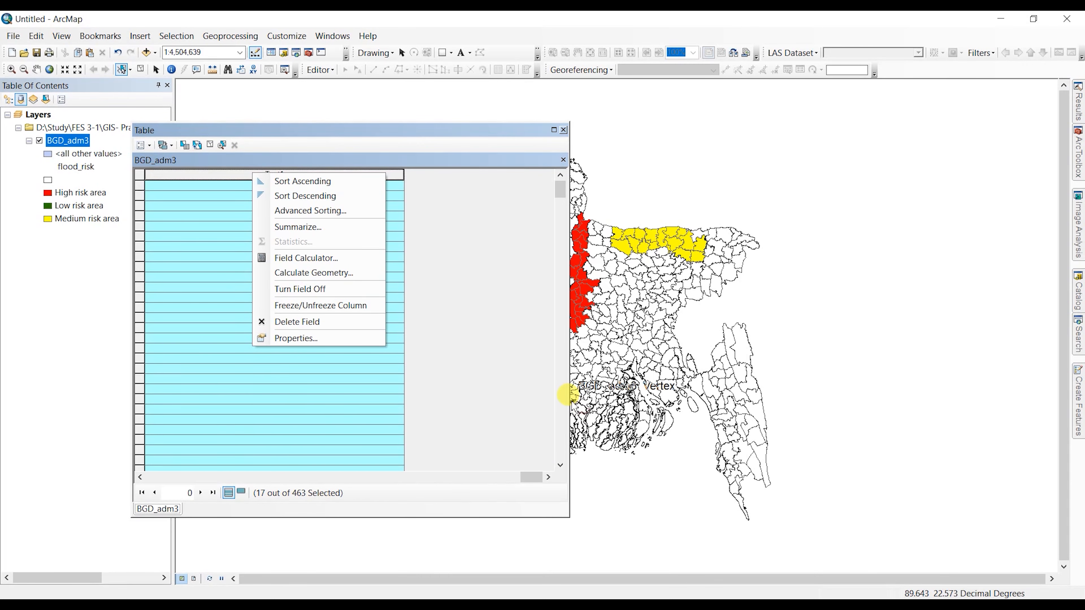
left_click(565, 400)
left_click_drag(569, 397, 943, 380)
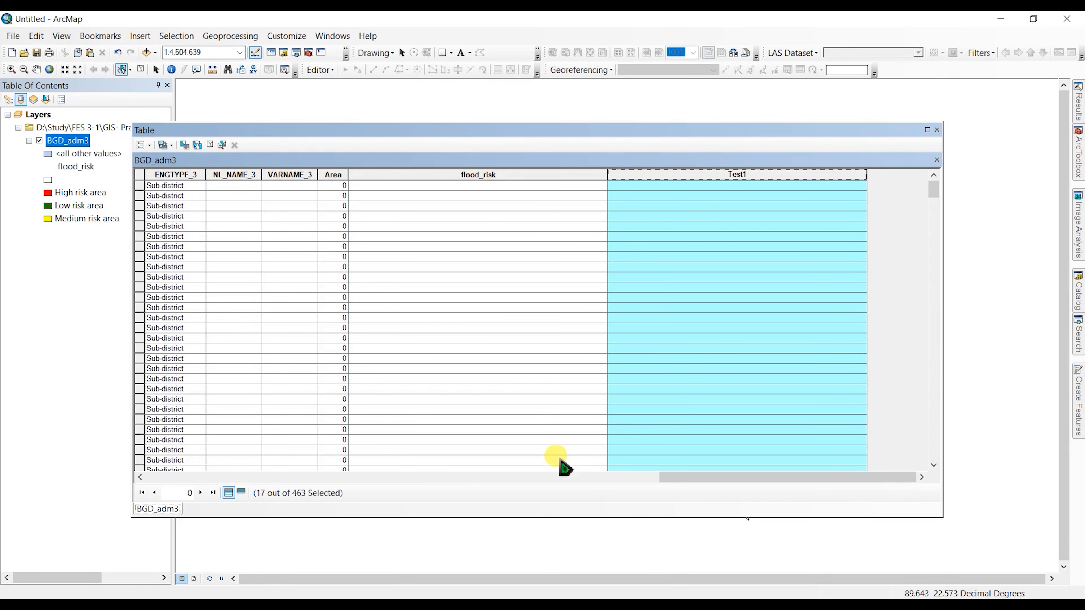
left_click_drag(608, 176, 520, 174)
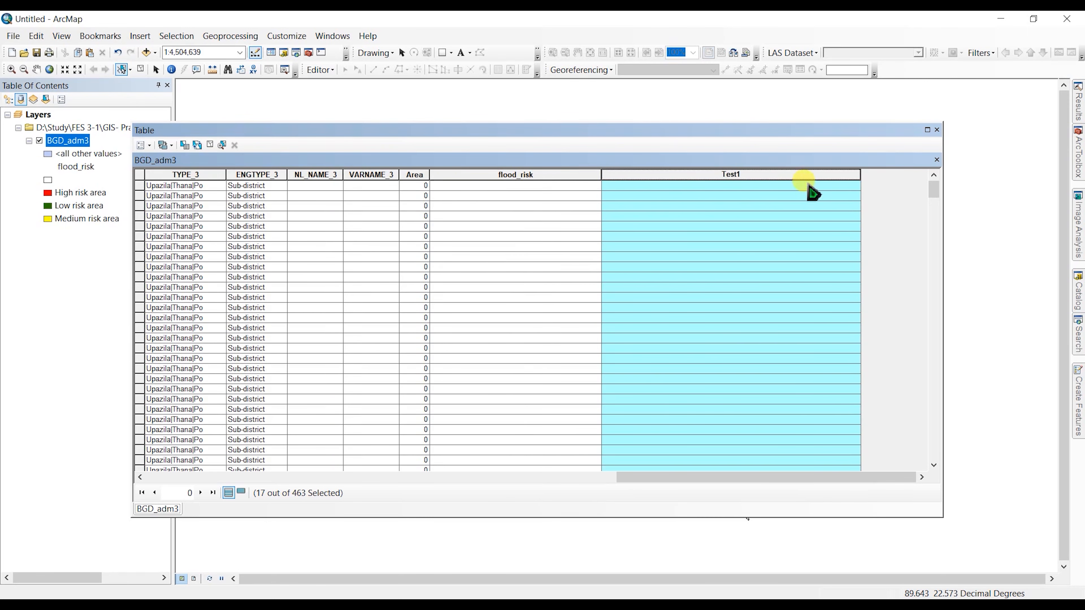
left_click_drag(858, 175, 750, 190)
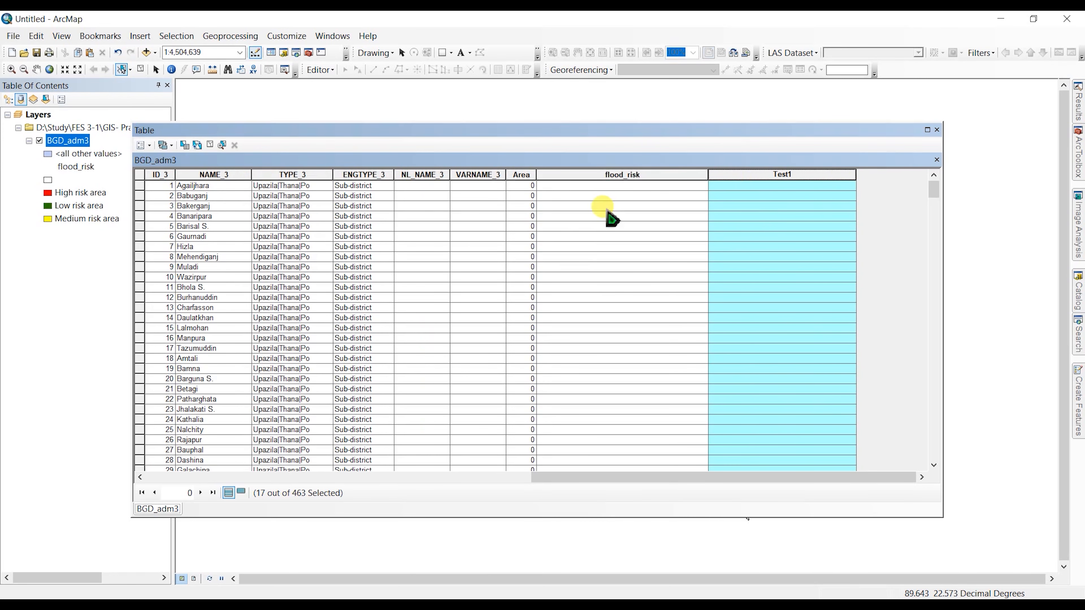
- Calculate Test1 for the selected records in the Field Calculator with the Python parser and the expression !ENGTYPE_3![0]
right_click(744, 177)
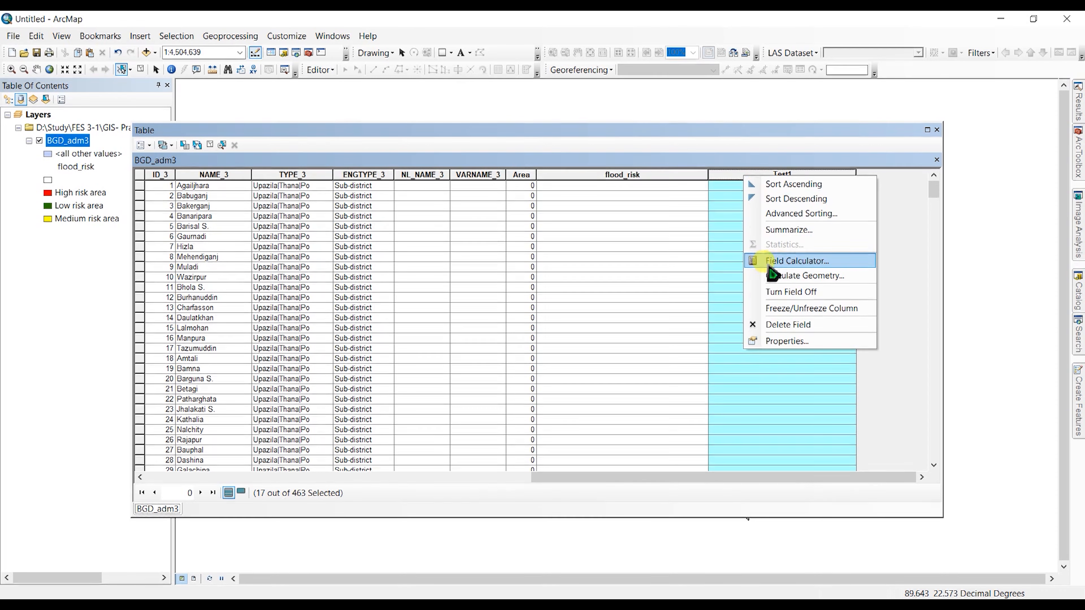
left_click(784, 262)
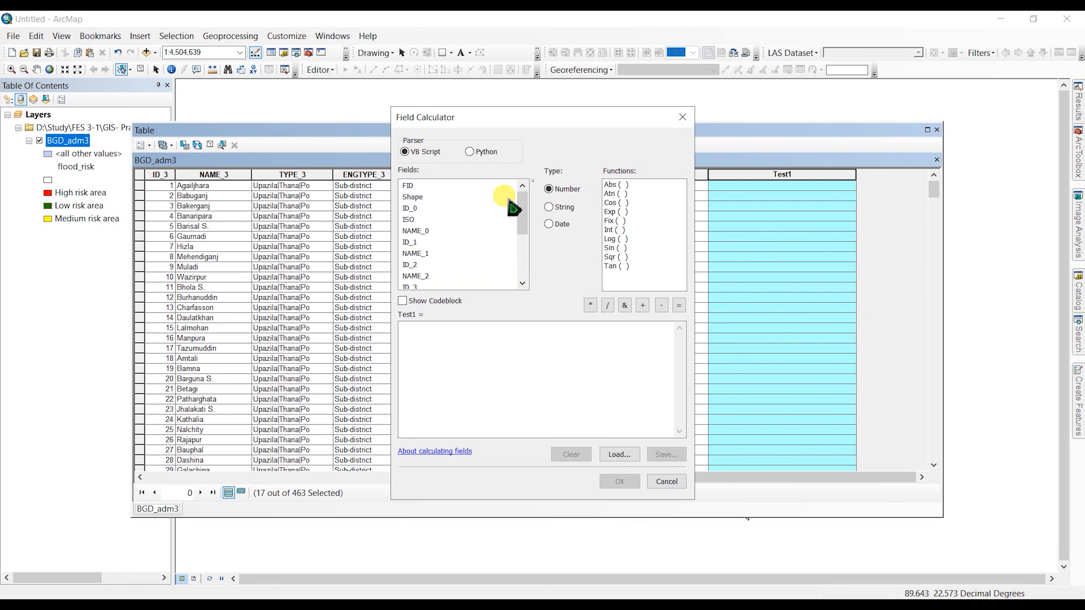
left_click(470, 151)
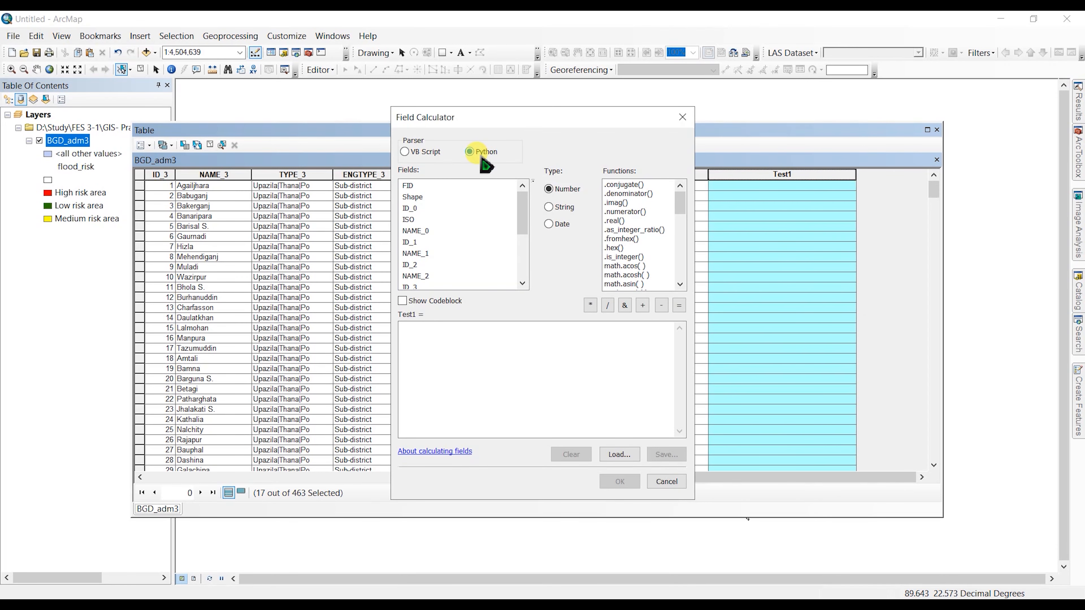
scroll(458, 243, "down", 3)
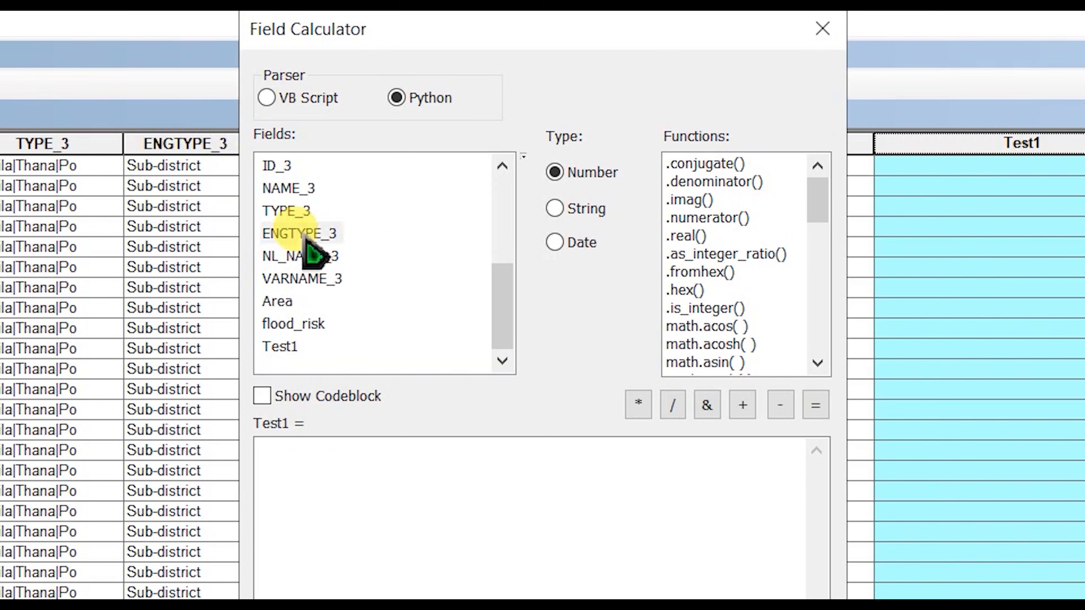
double_click(421, 220)
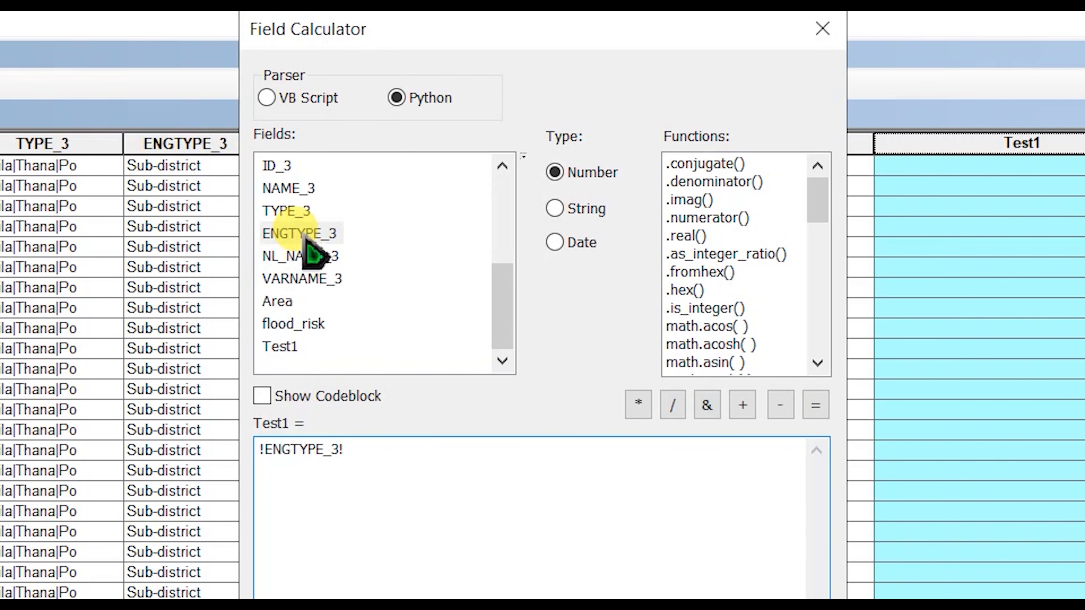
type("[")
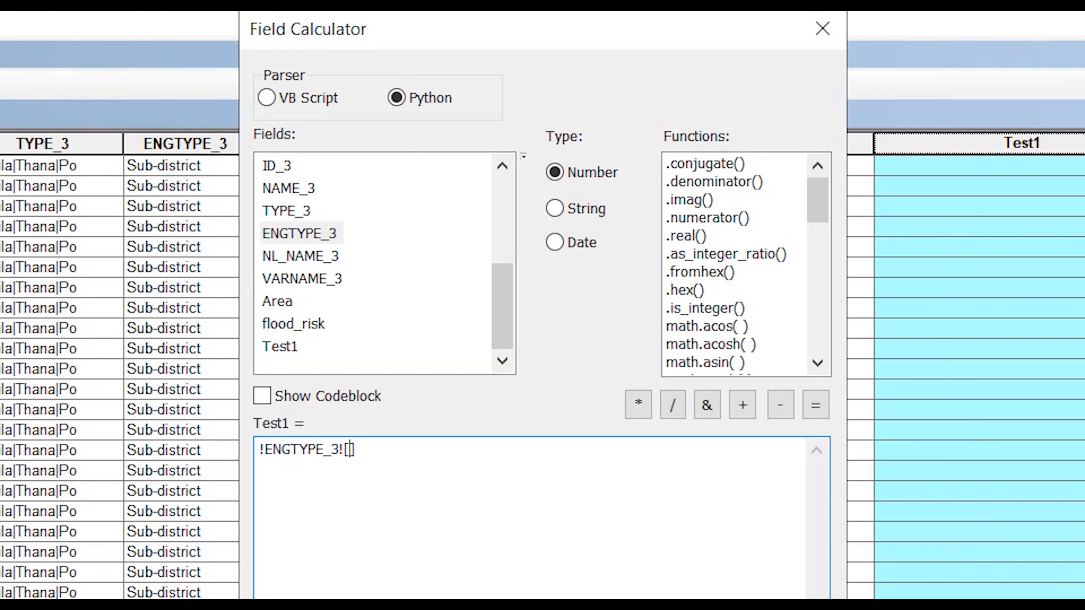
type("0")
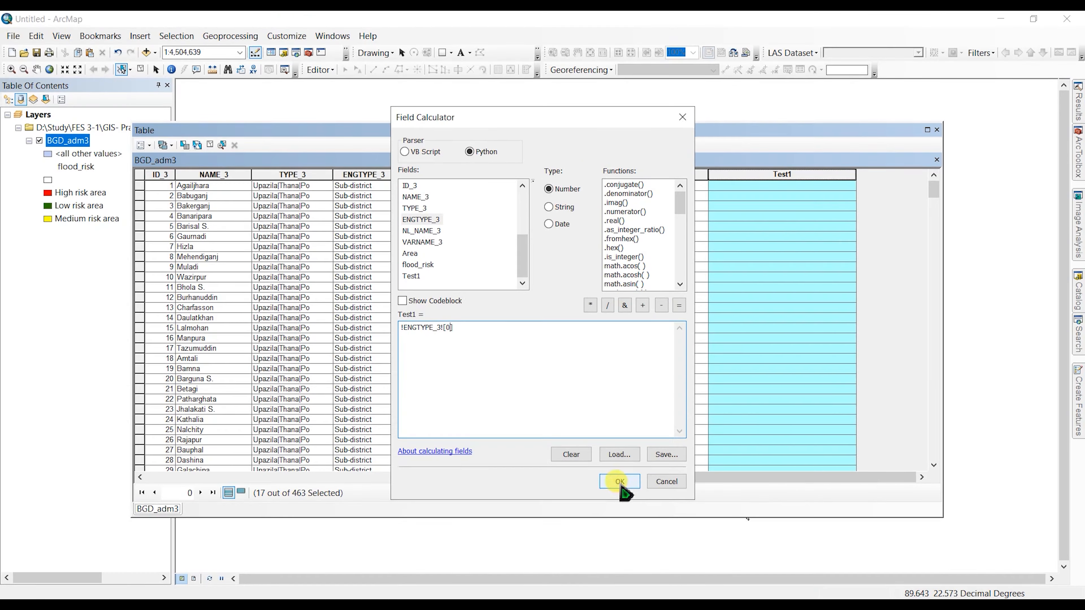
left_click(624, 486)
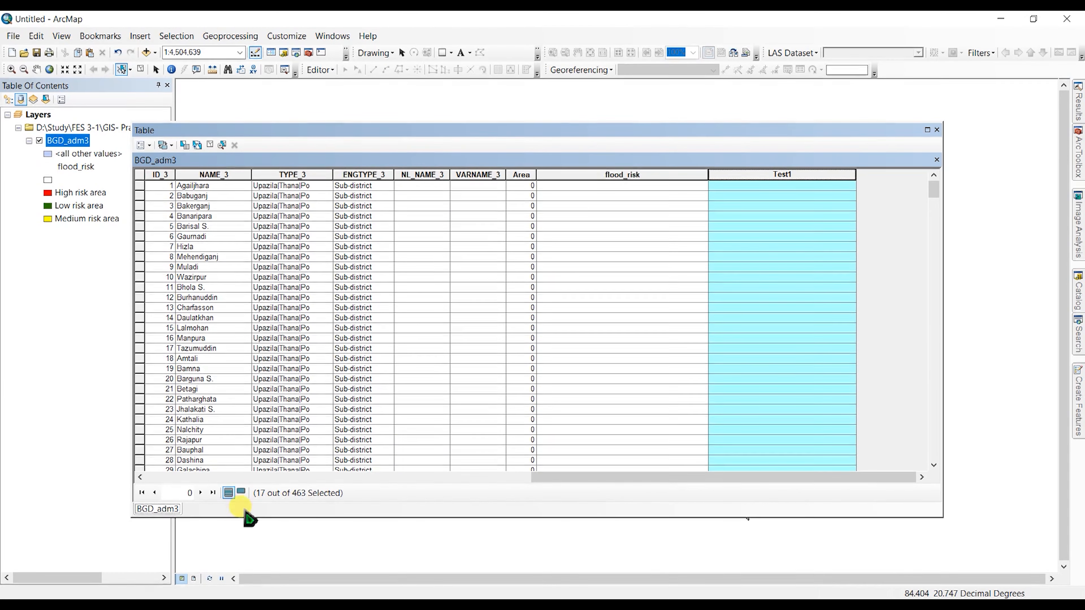
- Check the Test1 values of only the selected records, then clear the selection and show all records
left_click(241, 493)
left_click_drag(275, 477, 688, 488)
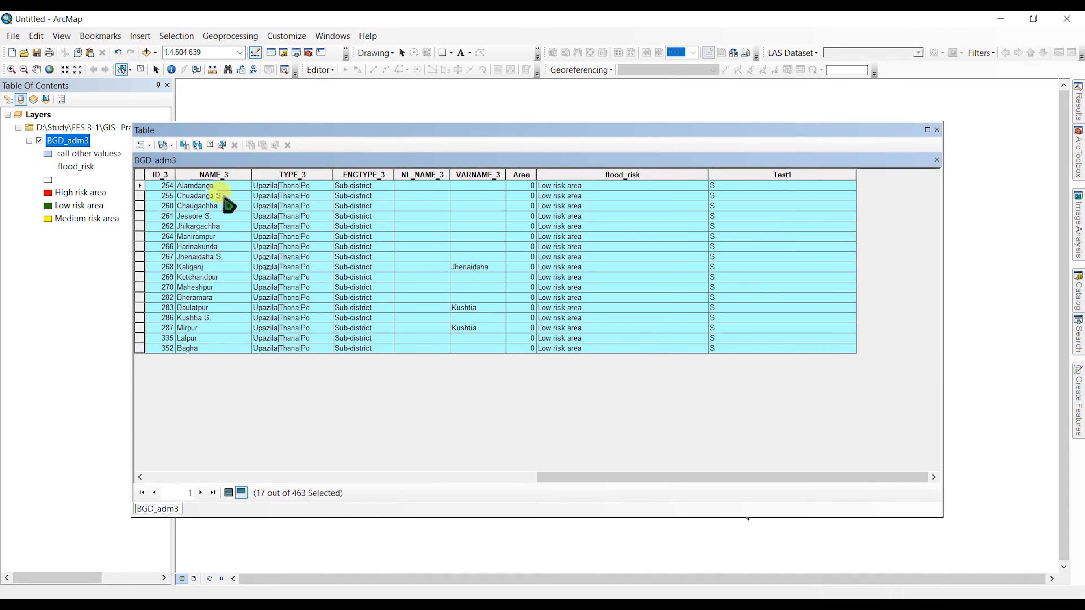
left_click(140, 69)
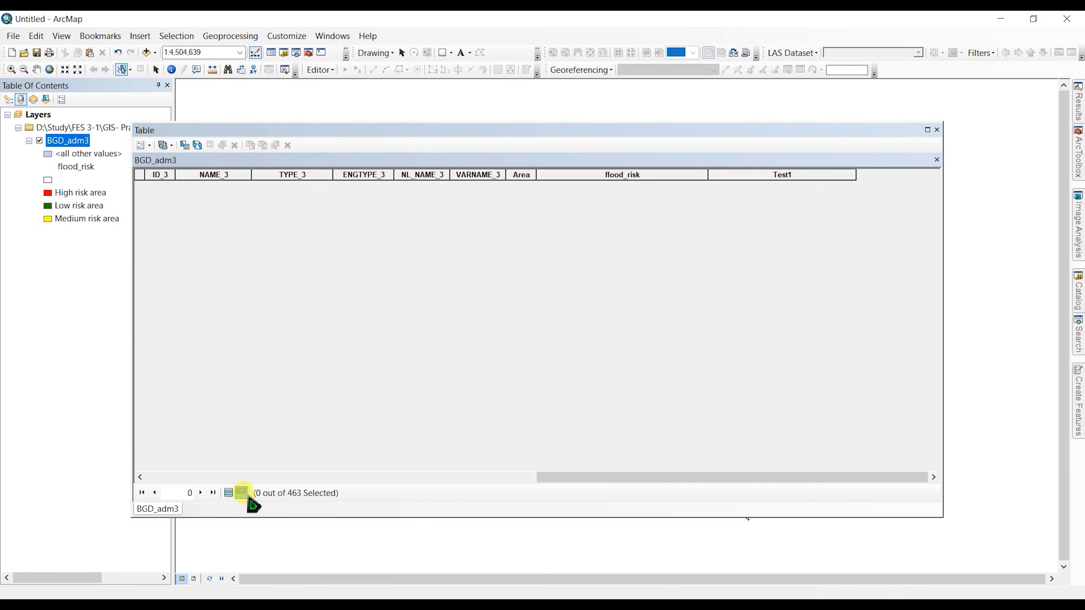
left_click(228, 493)
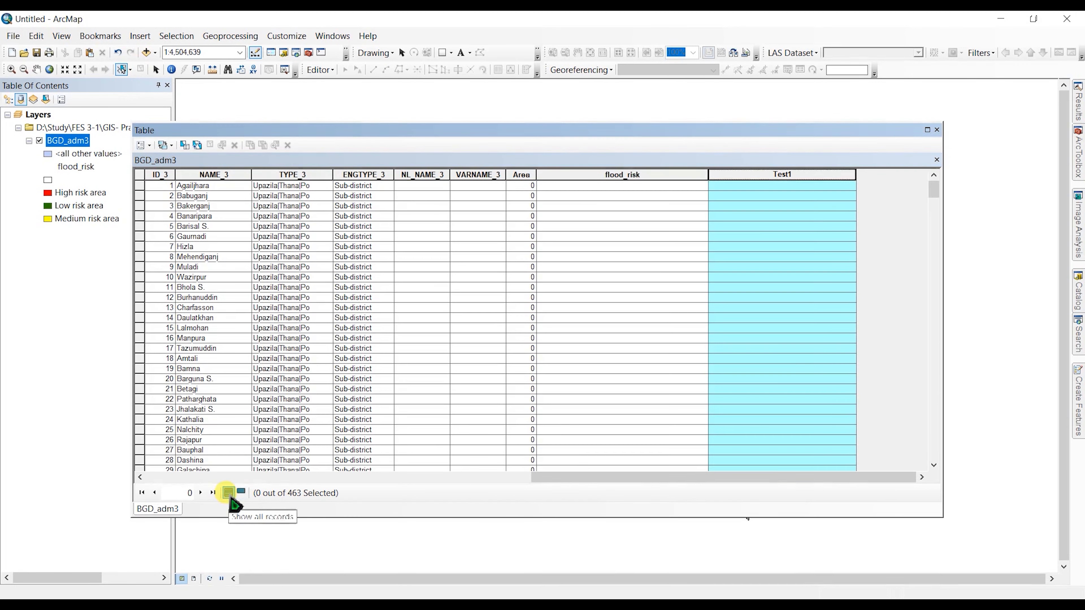
- Recalculate Test1 for all records with the Python expression !ENGTYPE_3![0]
right_click(746, 174)
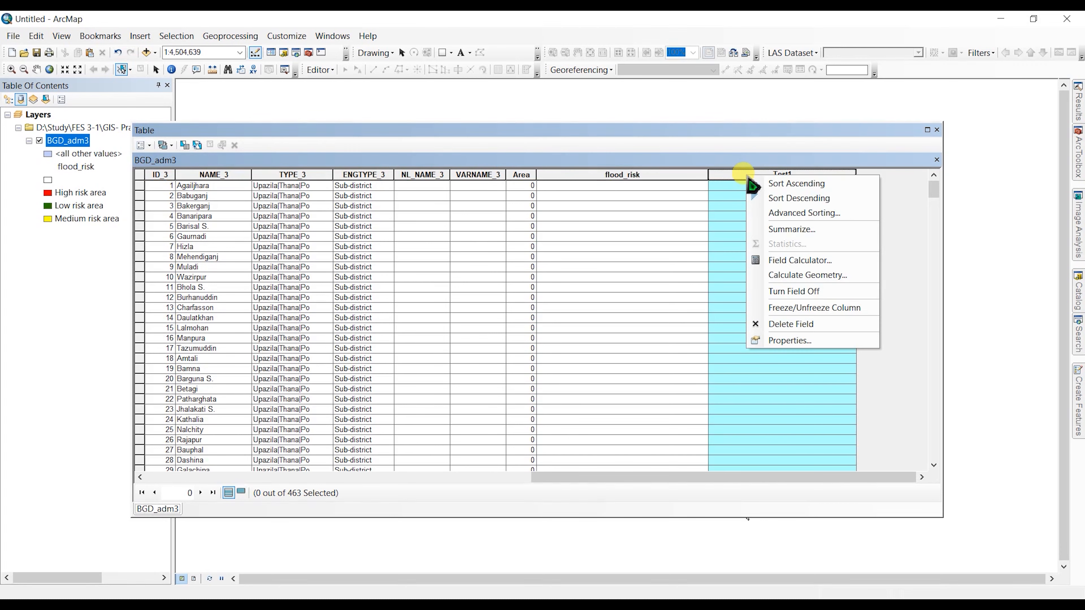
left_click(785, 263)
left_click(455, 327)
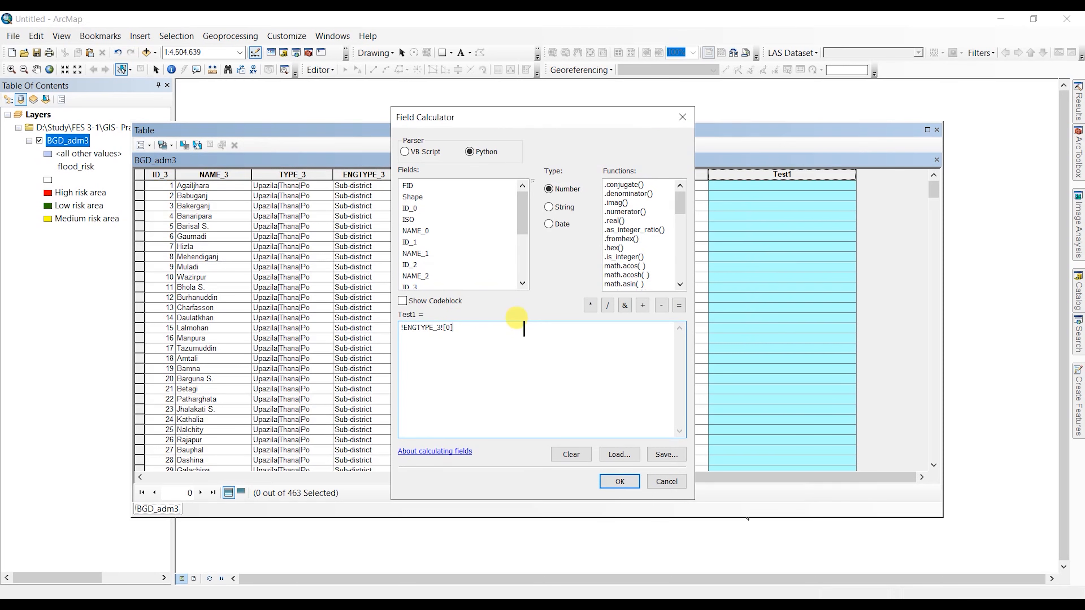
left_click(615, 487)
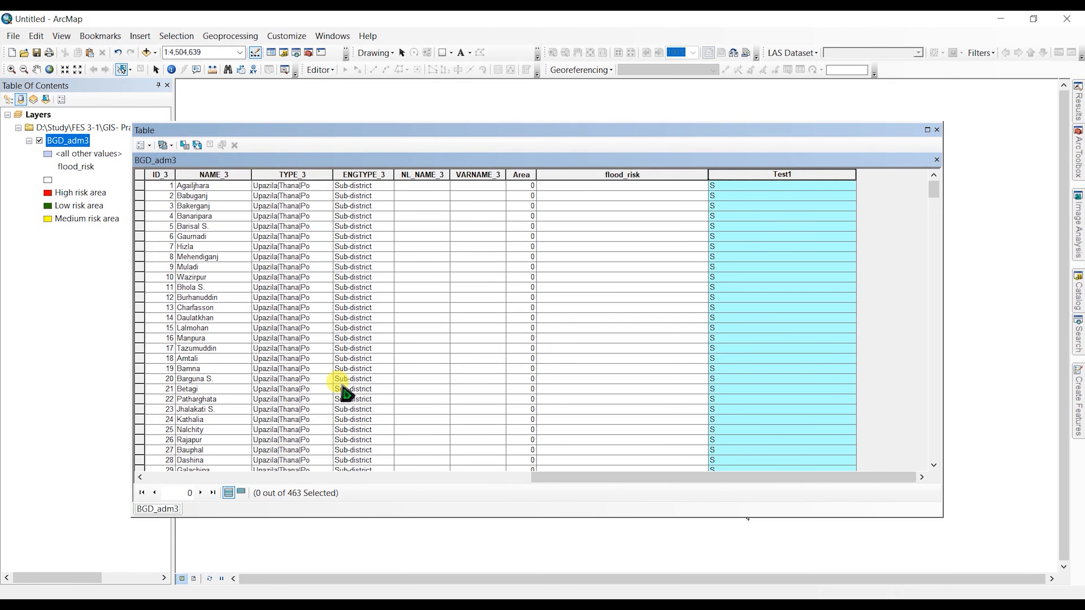
right_click(746, 178)
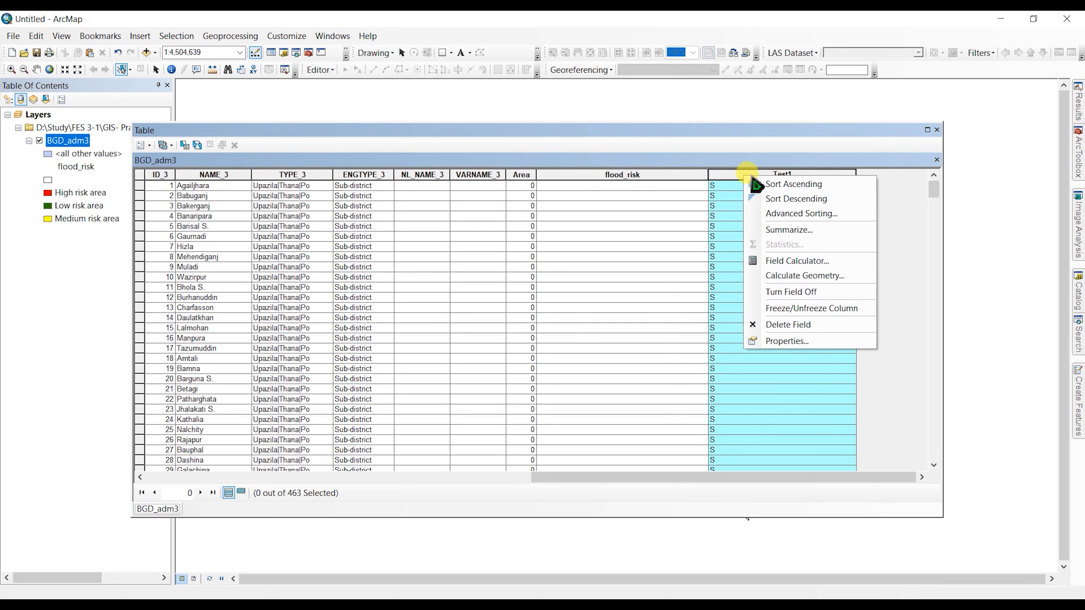
left_click(744, 173)
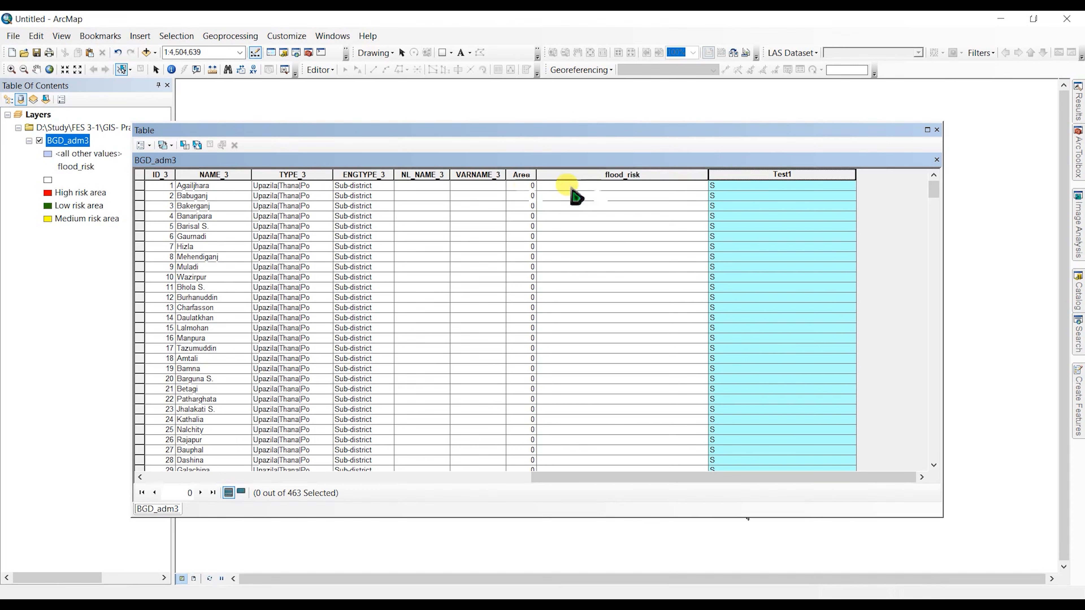
- Calculate Test1 for all records as the first three characters of ENGTYPE_3 with the Python expression !ENGTYPE_3![0:3]
right_click(722, 178)
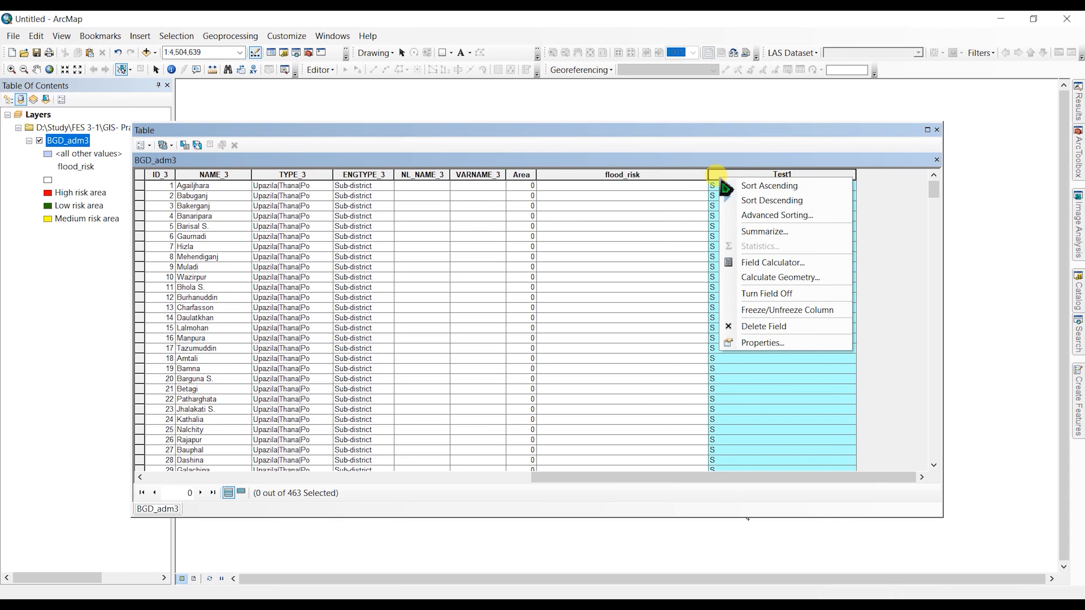
left_click(750, 263)
left_click(451, 330)
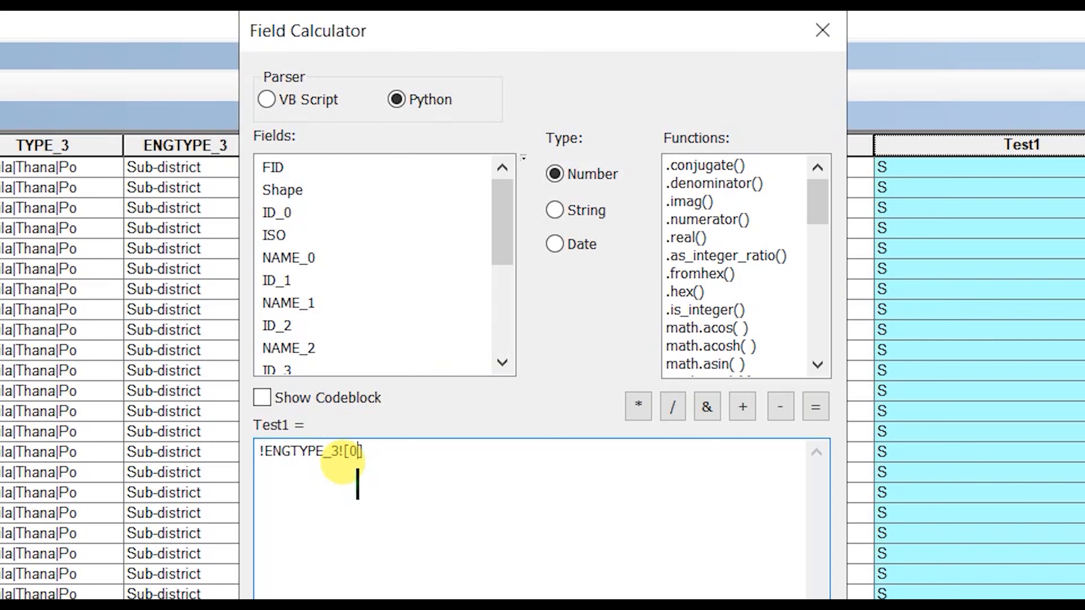
type(":")
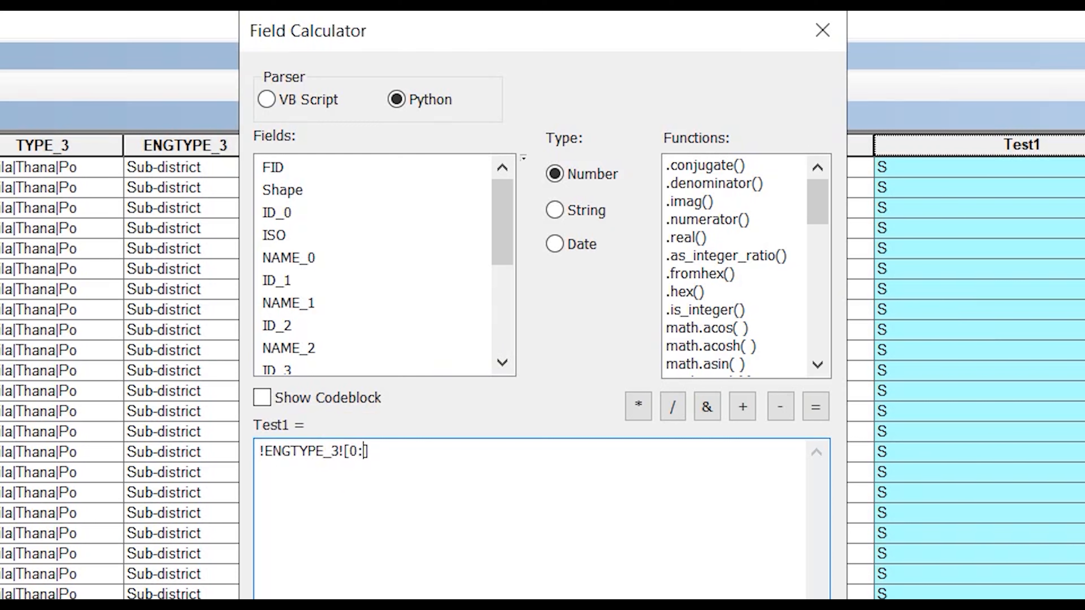
type("3")
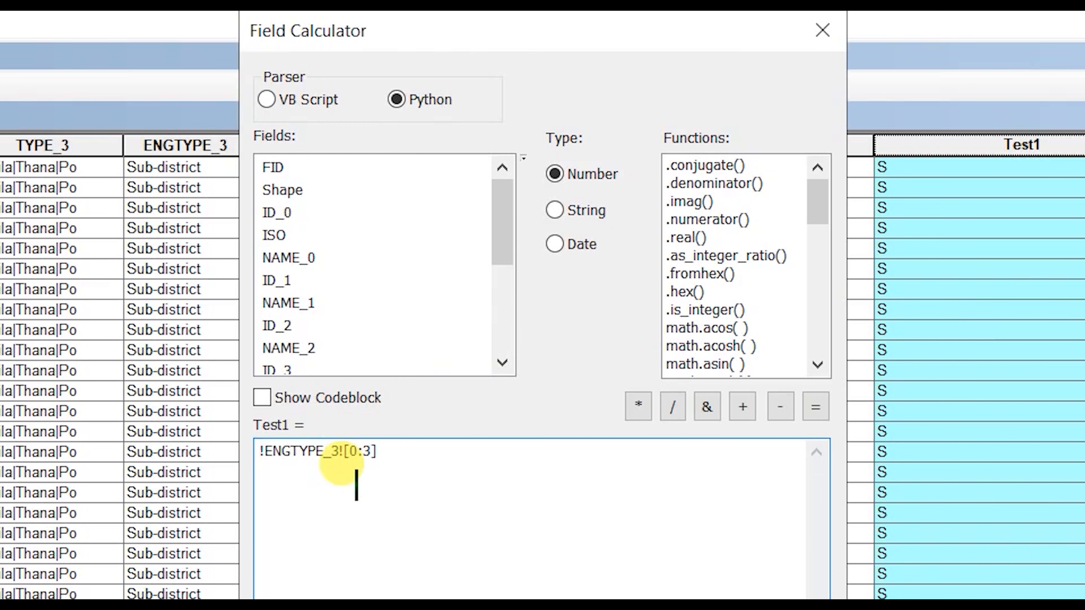
left_click(614, 476)
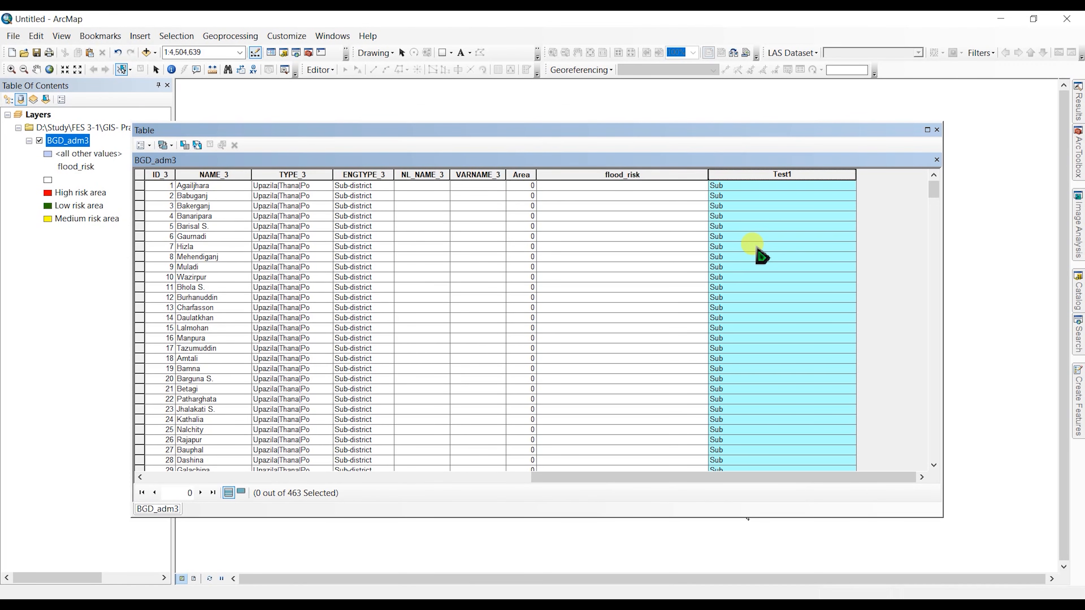
scroll(757, 248, "down", 4)
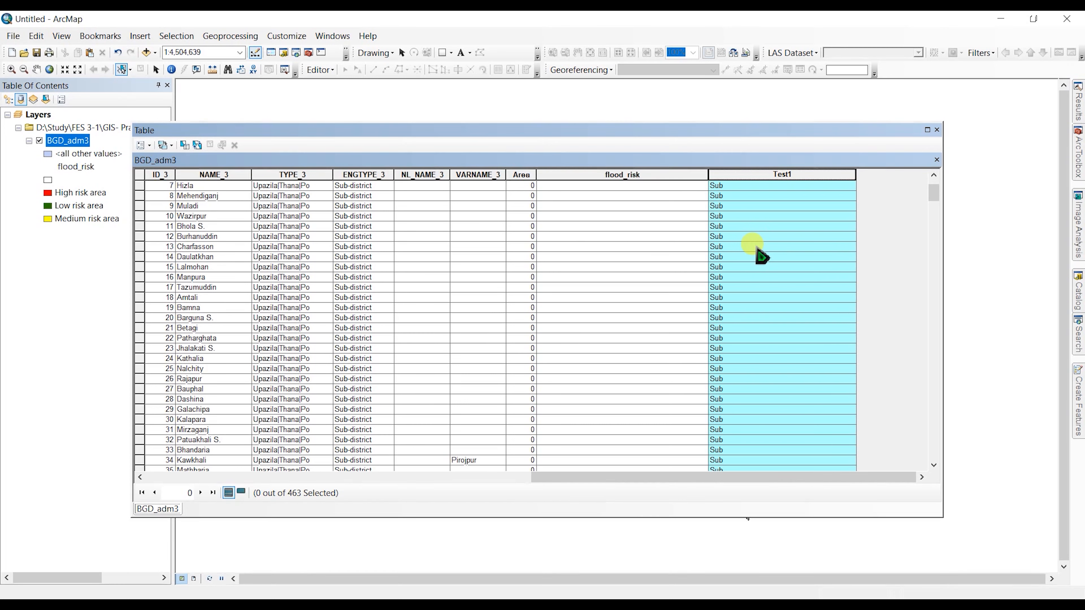
scroll(757, 248, "up", 4)
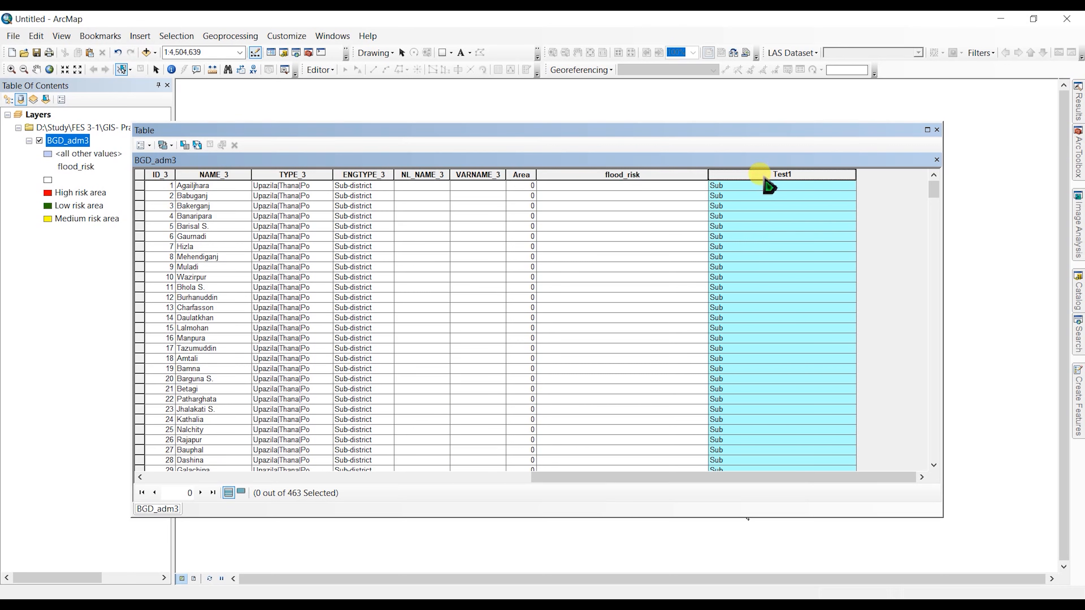
- Browse down the attribute table to look for records that have a flood_risk value
left_click(736, 188)
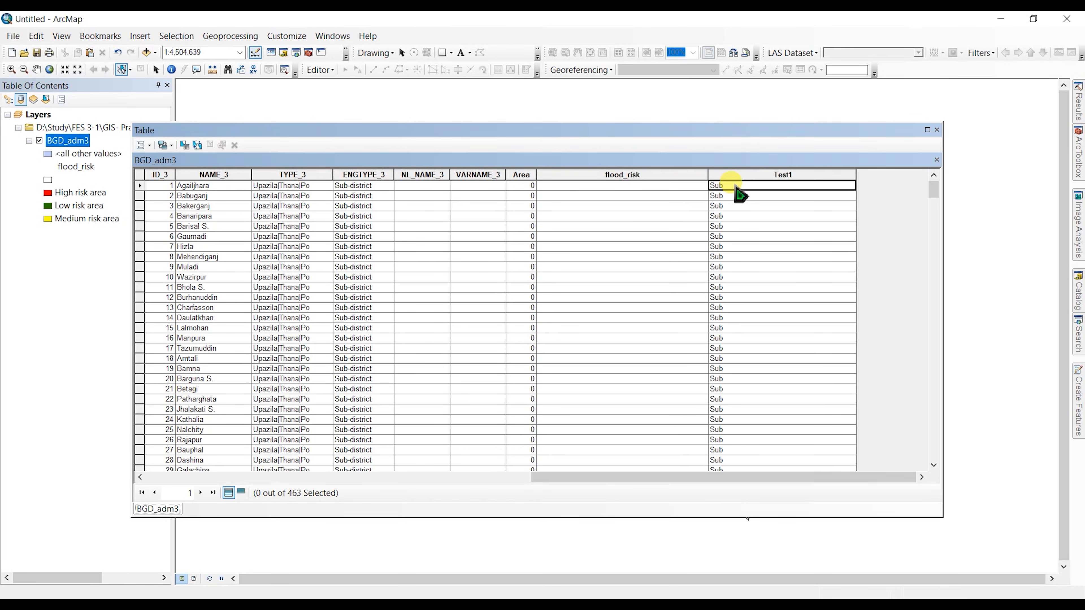
scroll(601, 286, "down", 13)
left_click_drag(936, 216, 938, 296)
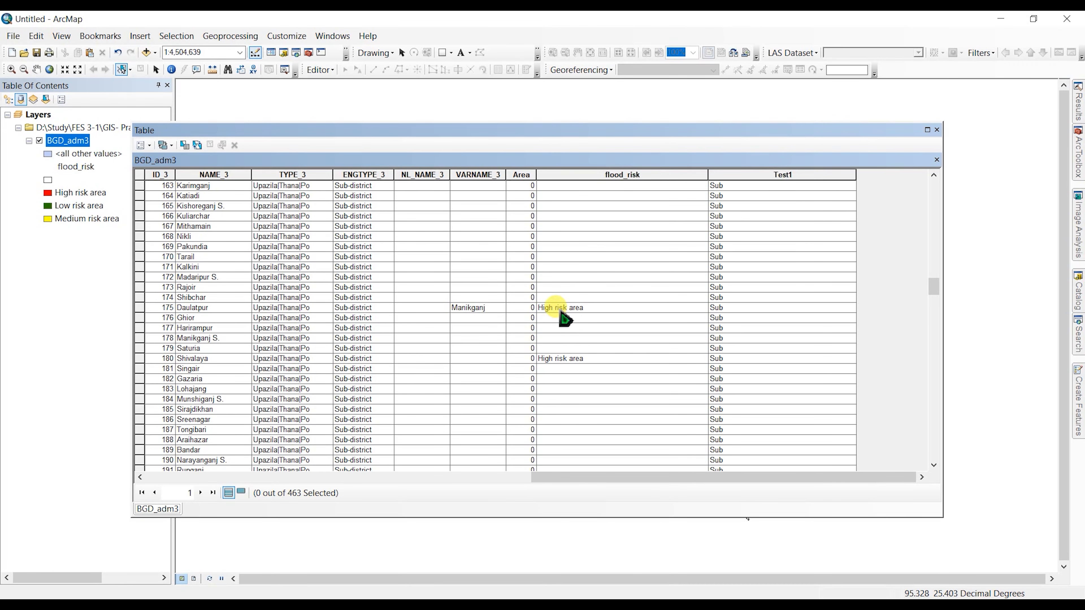
- Calculate Test1 for all records by joining flood_risk and Test1 with the Python expression !flood_risk! + !Test1!
scroll(710, 376, "down", 9)
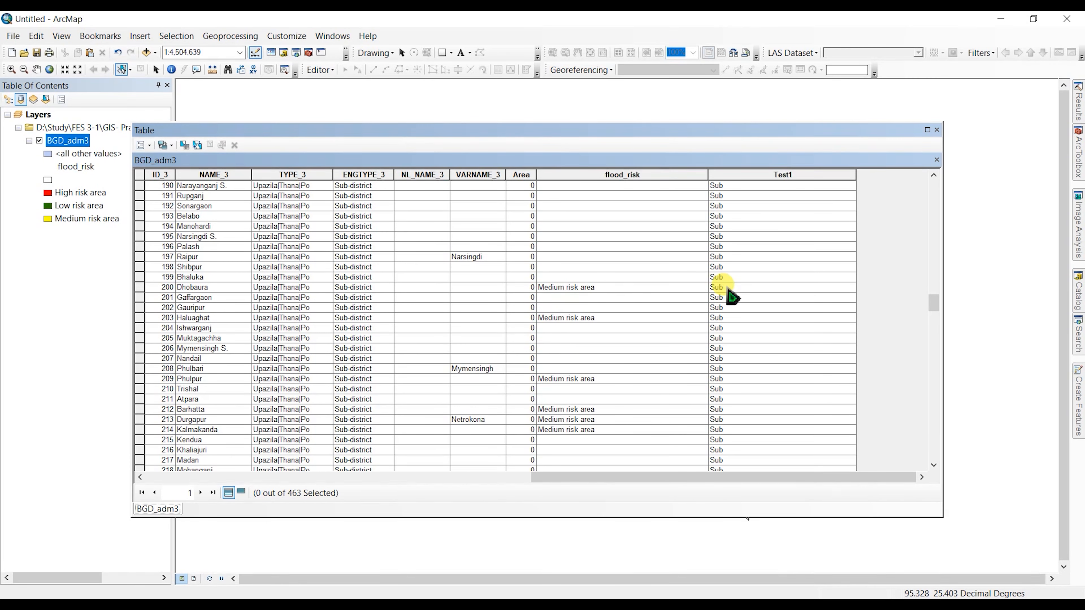
scroll(594, 294, "up", 2)
scroll(596, 294, "up", 2)
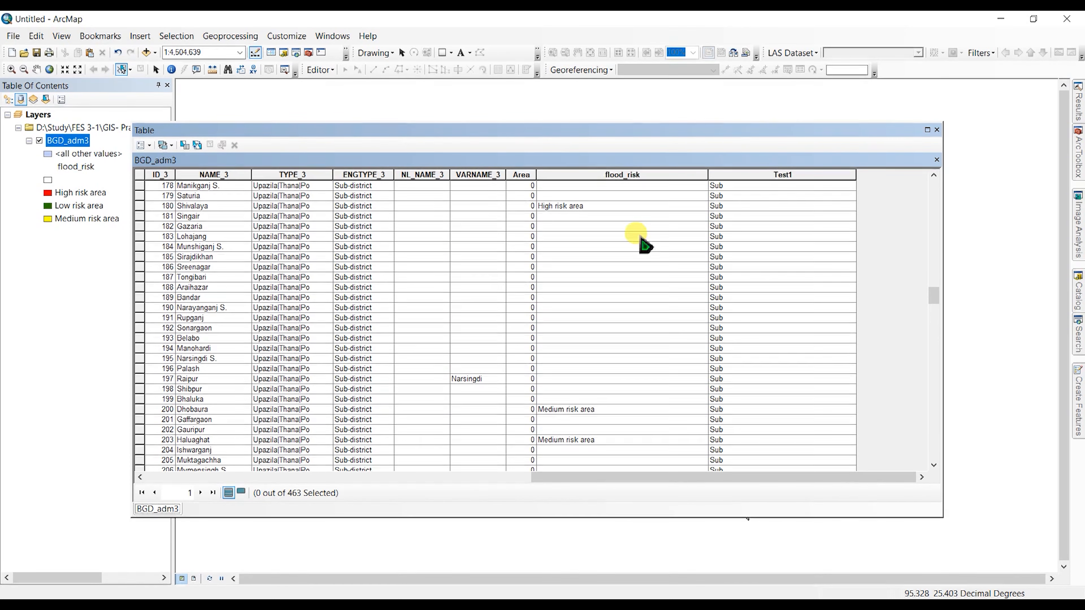
right_click(734, 174)
left_click(769, 270)
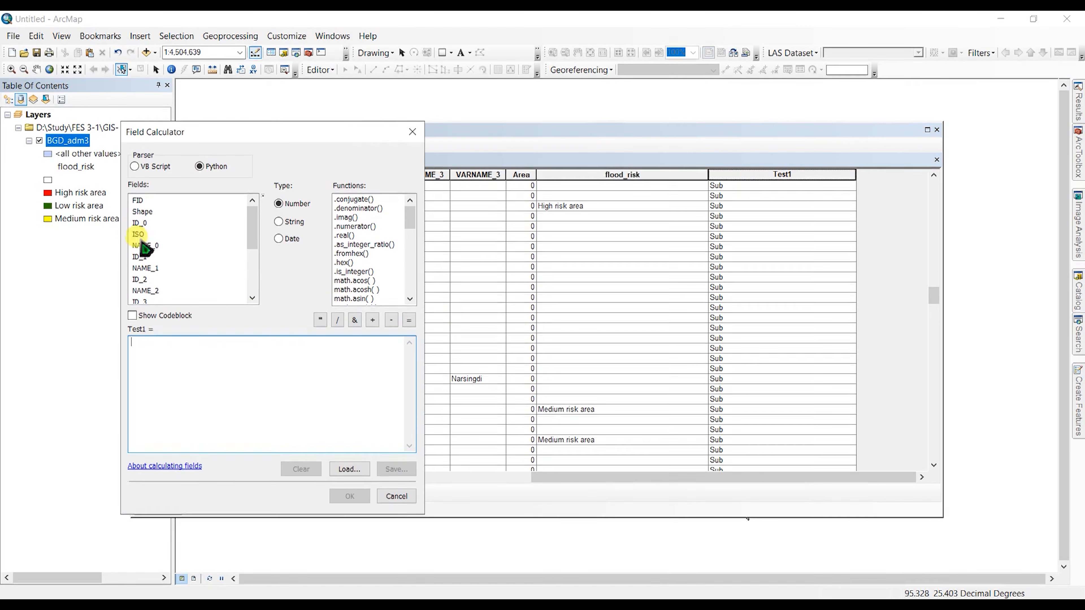
scroll(209, 256, "down", 3)
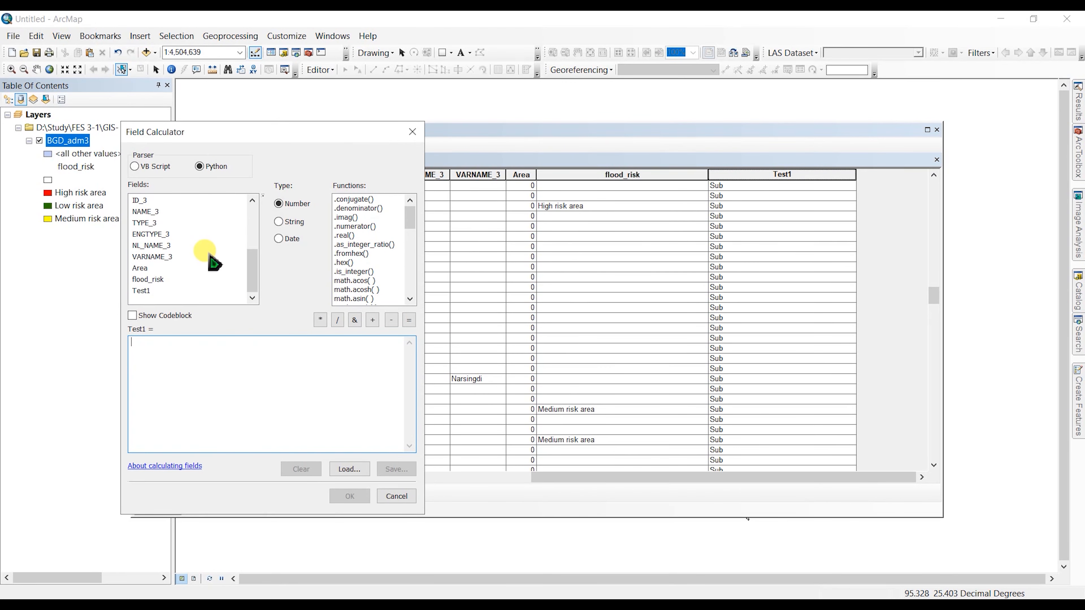
double_click(148, 280)
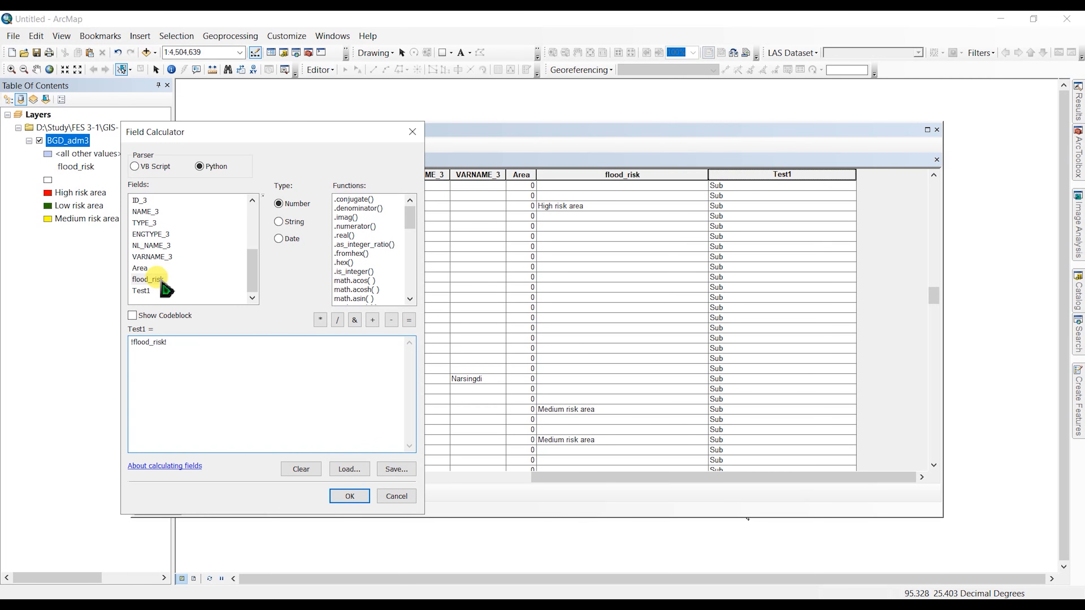
type("+")
double_click(141, 291)
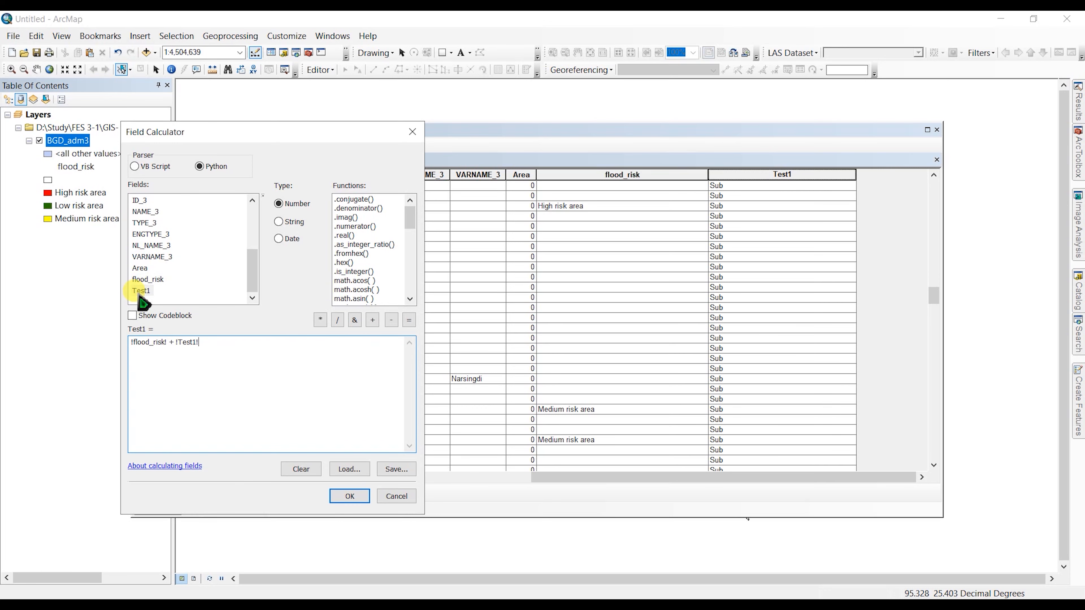
left_click(349, 496)
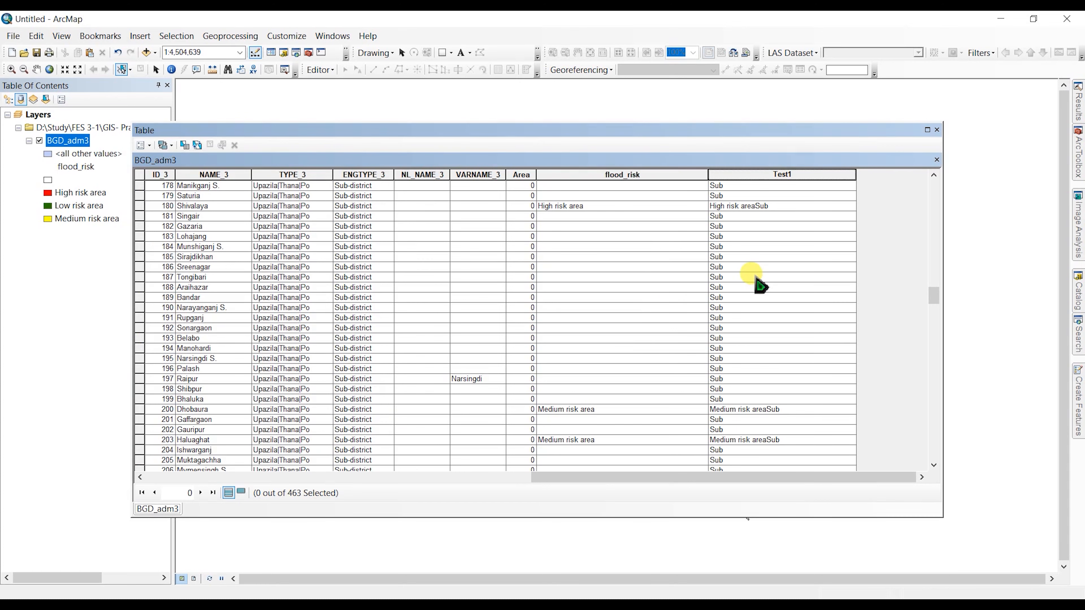
- Recalculate Test1 with a space between the joined values, using the Python expression !flood_risk! + " " + !Test1!
scroll(755, 279, "up", 11)
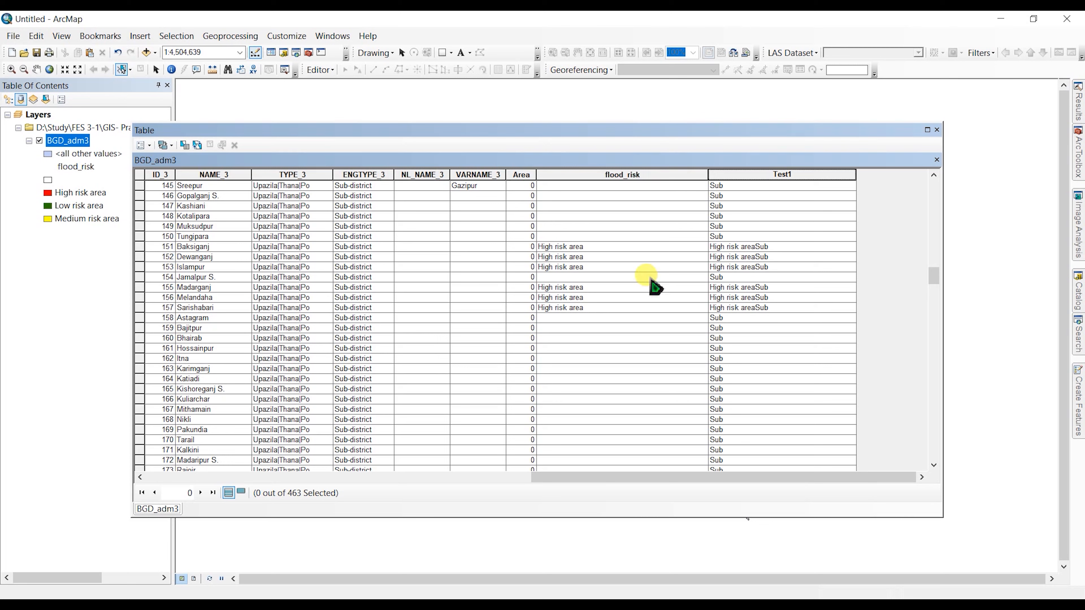
right_click(752, 173)
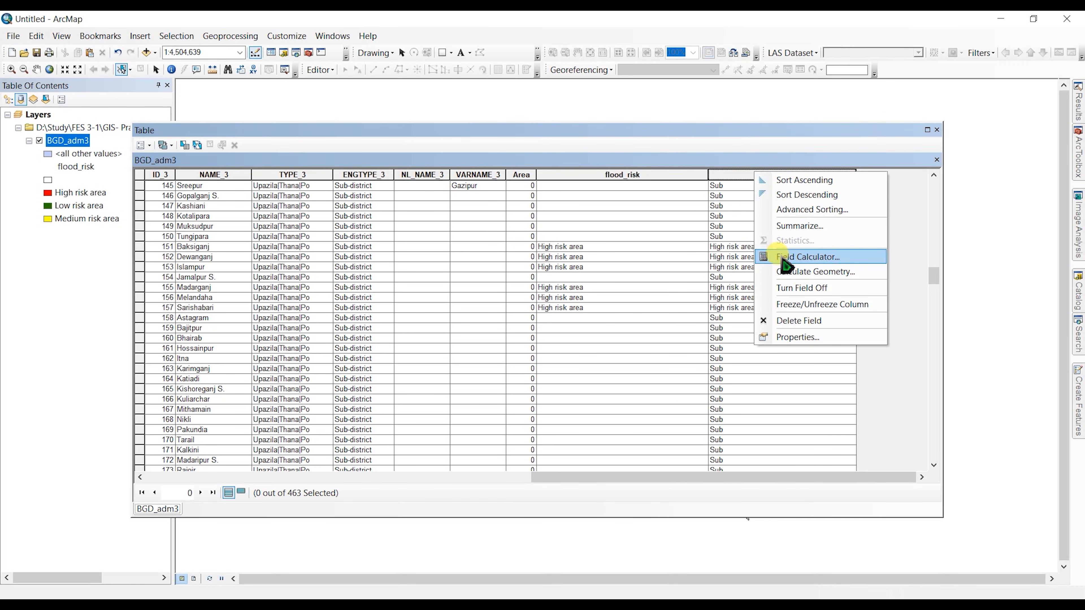
left_click(793, 258)
left_click(454, 329)
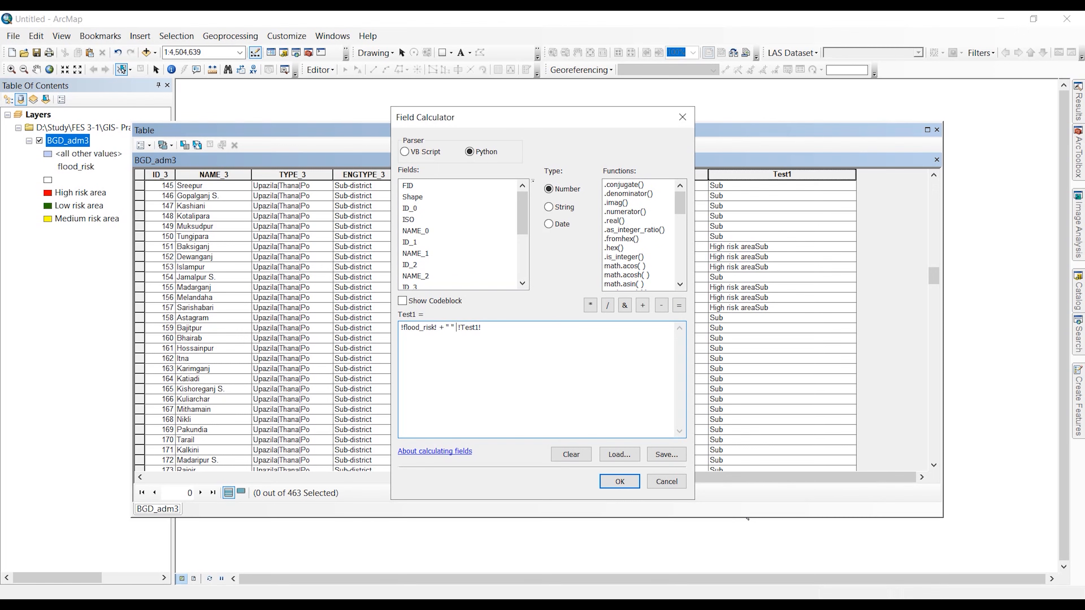
type("+")
left_click(620, 482)
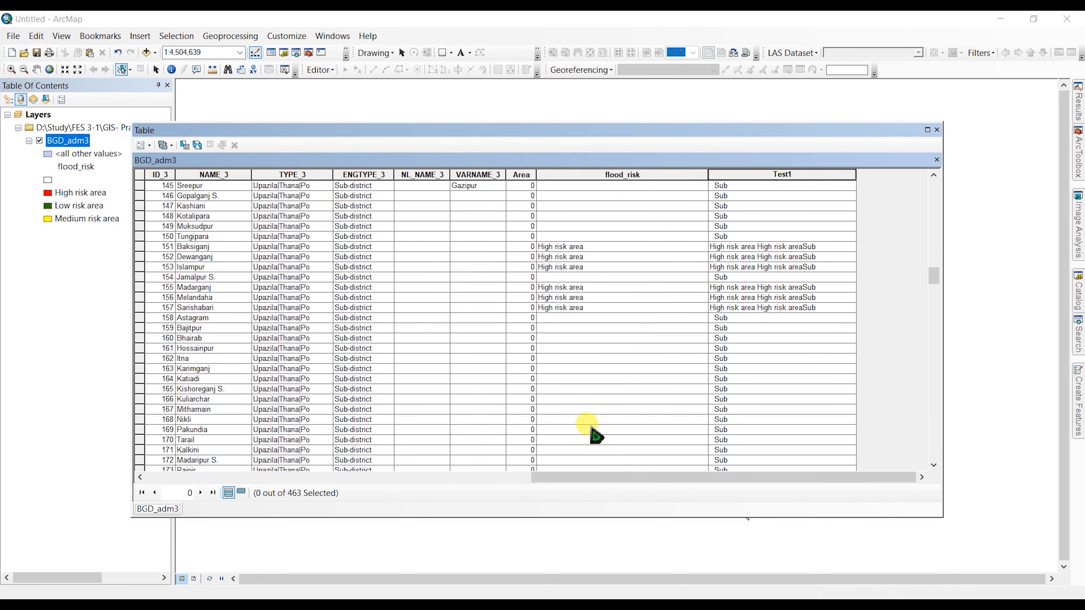